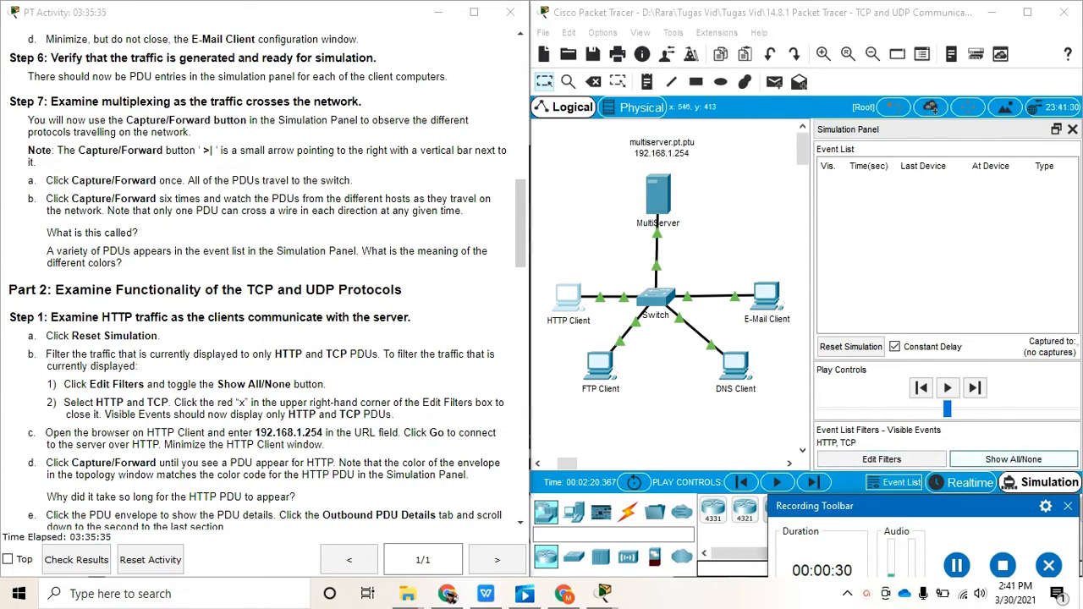
Clear all visible event filters and narrow the Simulation Panel so the whole network topology fits beside it
left_click(1012, 458)
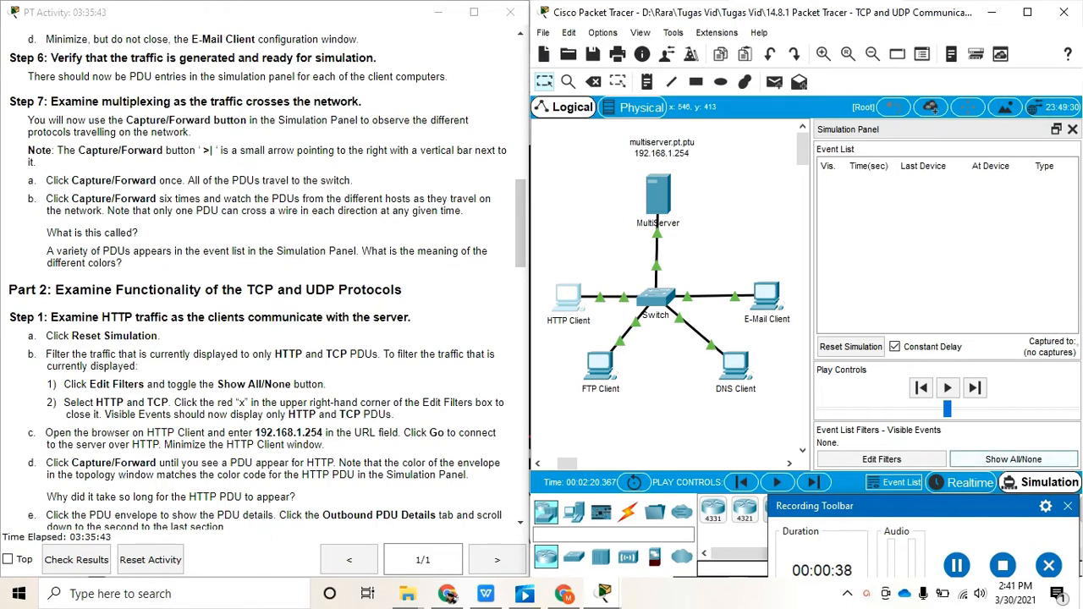
left_click(1013, 460)
left_click(1013, 460)
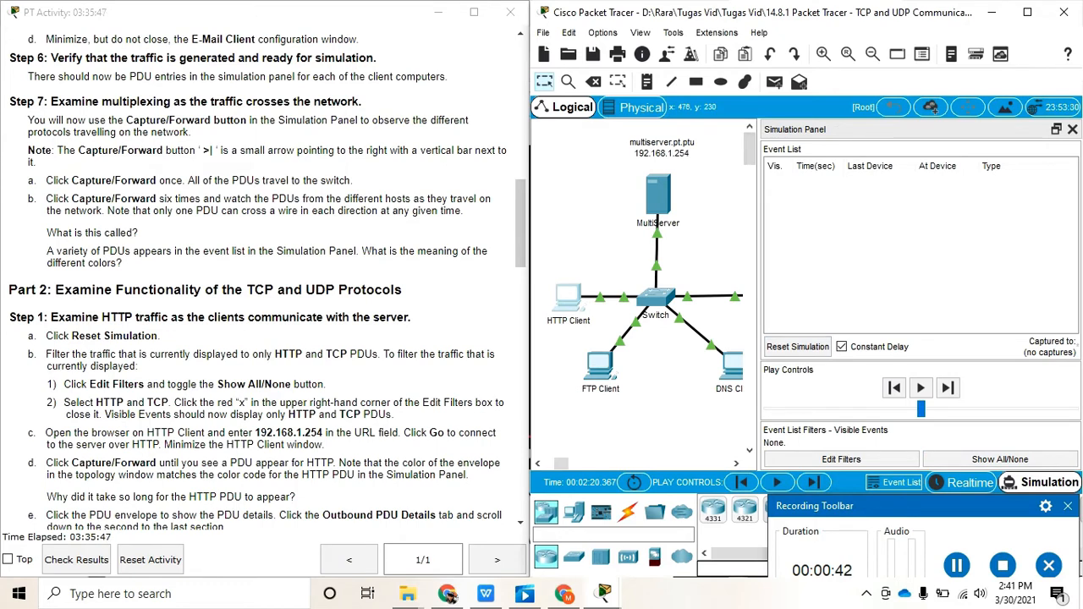
left_click_drag(759, 296, 836, 296)
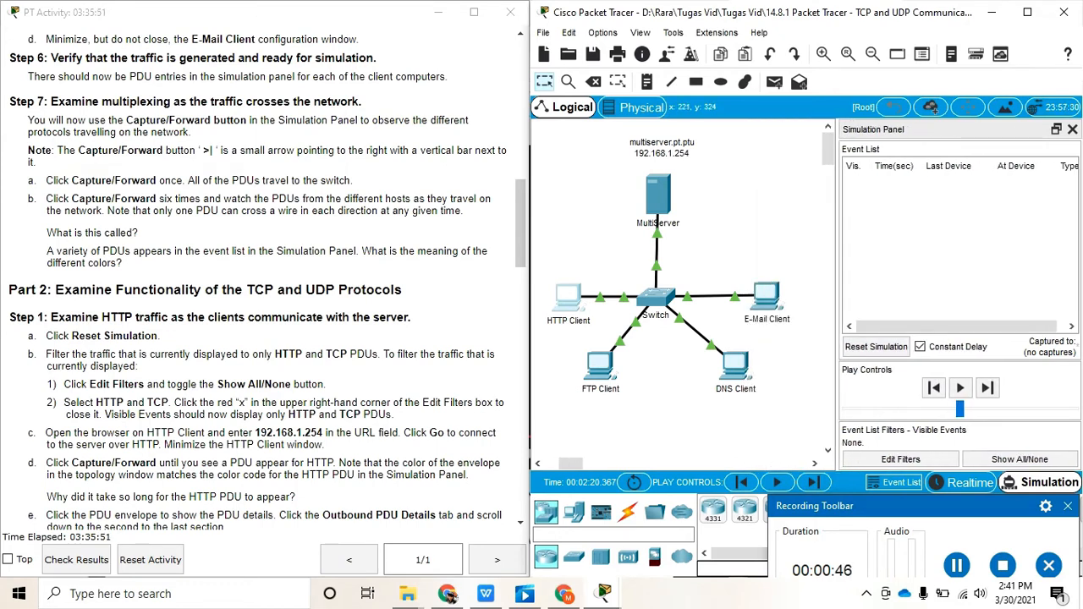
Limit the simulation's visible events to HTTPS and TCP in the event filters
scroll(262, 279, "down", 1)
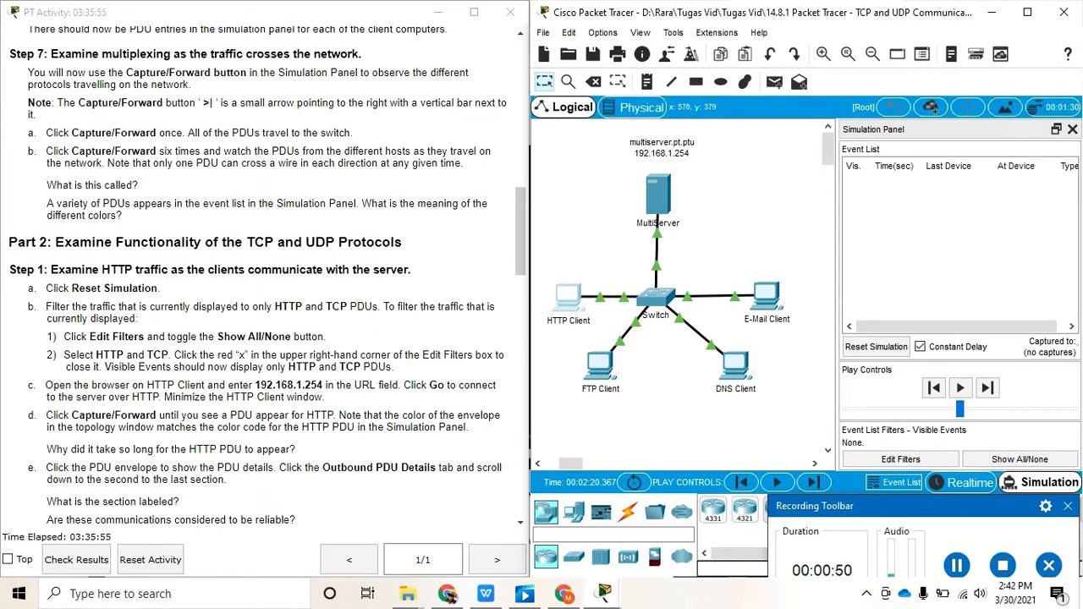
left_click(900, 459)
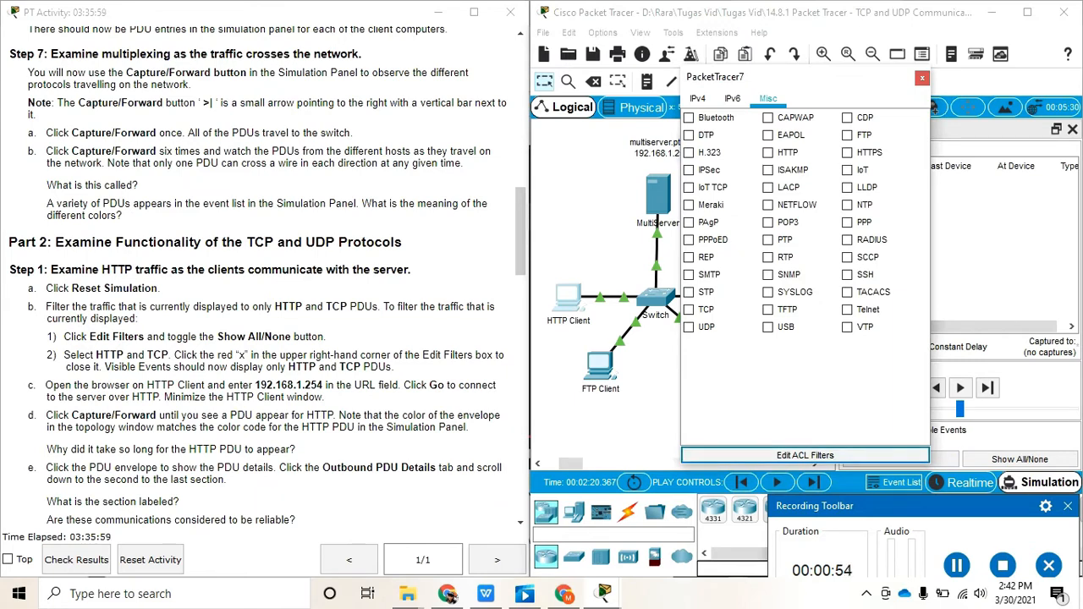
left_click(848, 153)
left_click(688, 309)
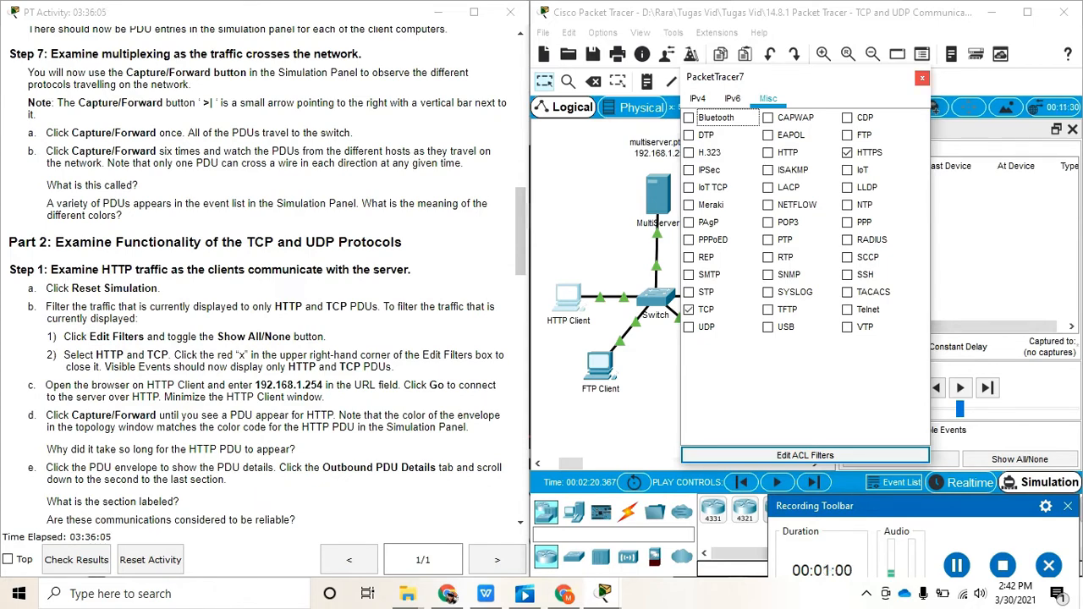
left_click(922, 78)
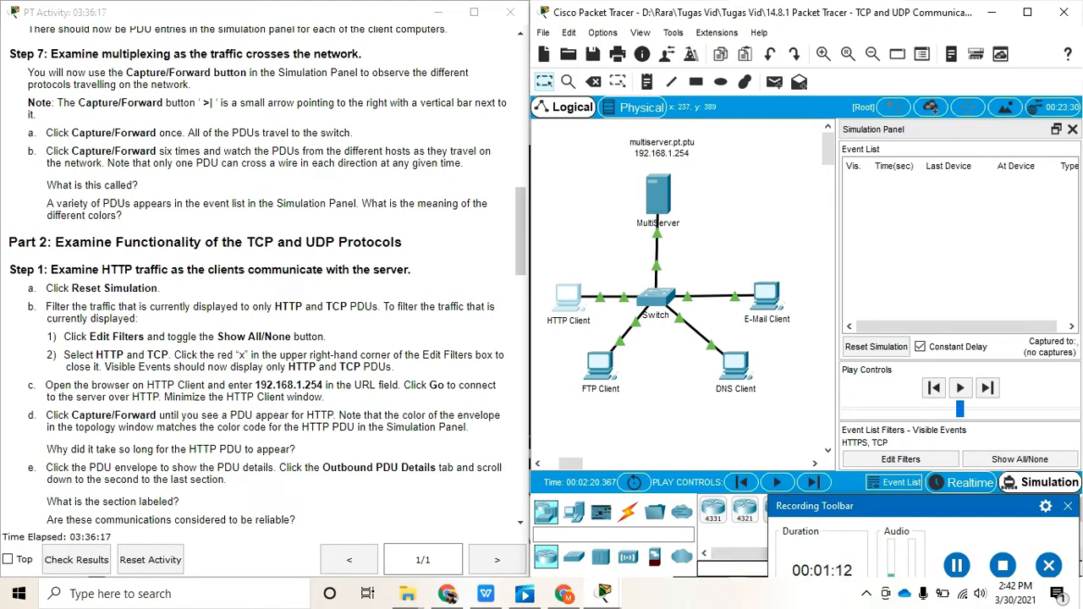
Open the HTTP Client, close its loaded web page and reopen an empty Web Browser
scroll(263, 279, "down", 1)
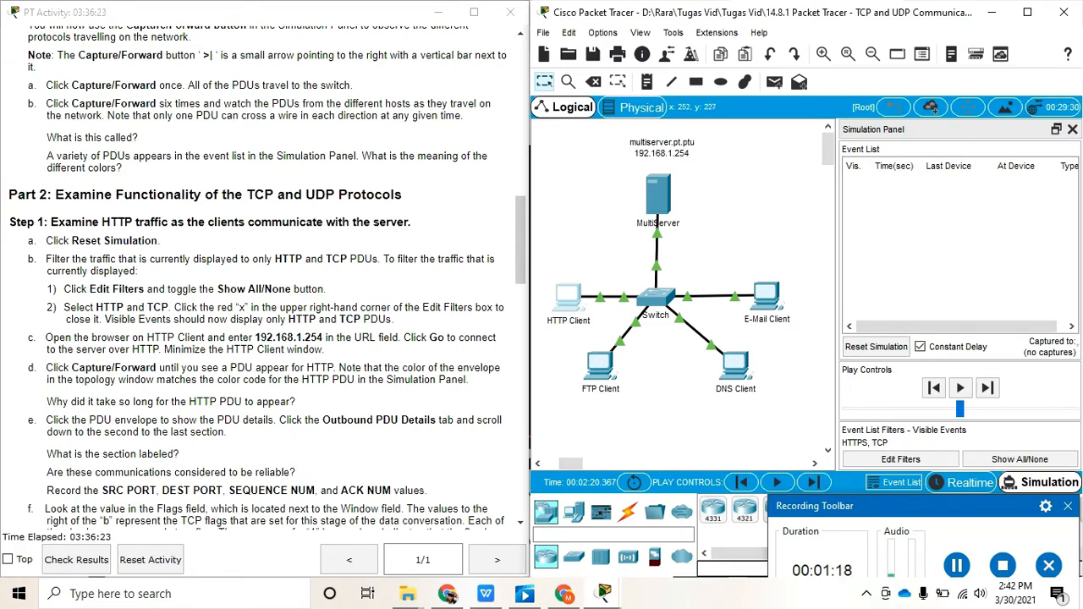
left_click(567, 297)
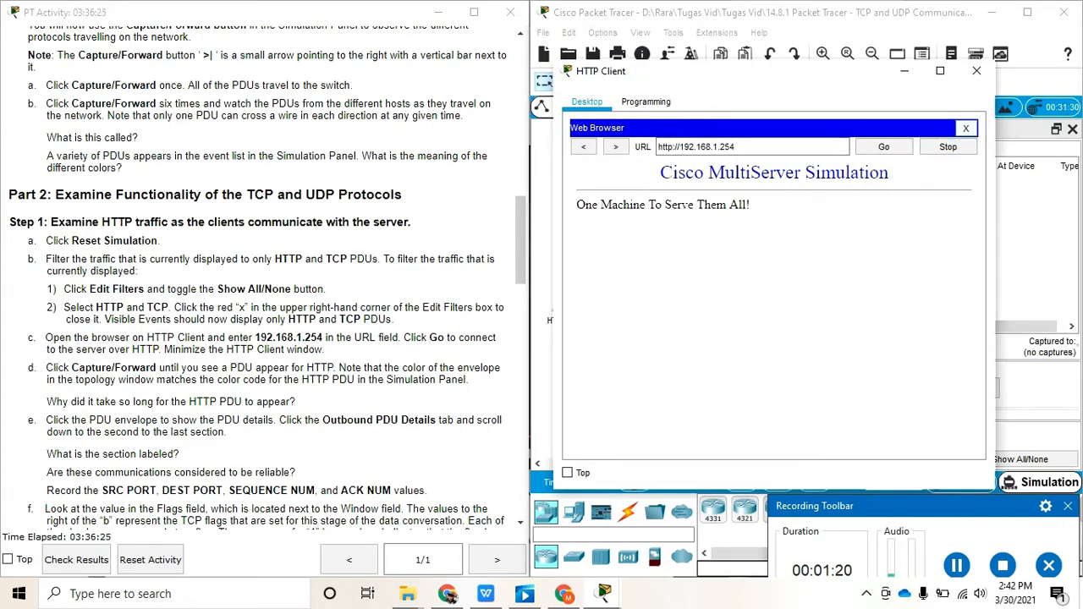
left_click(965, 128)
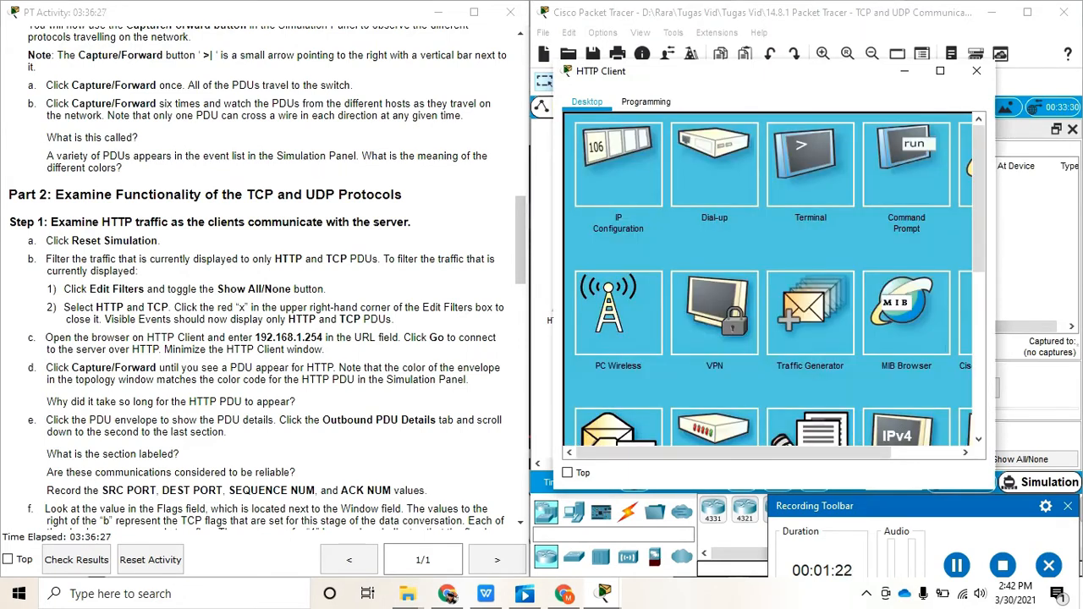
left_click_drag(734, 452, 802, 453)
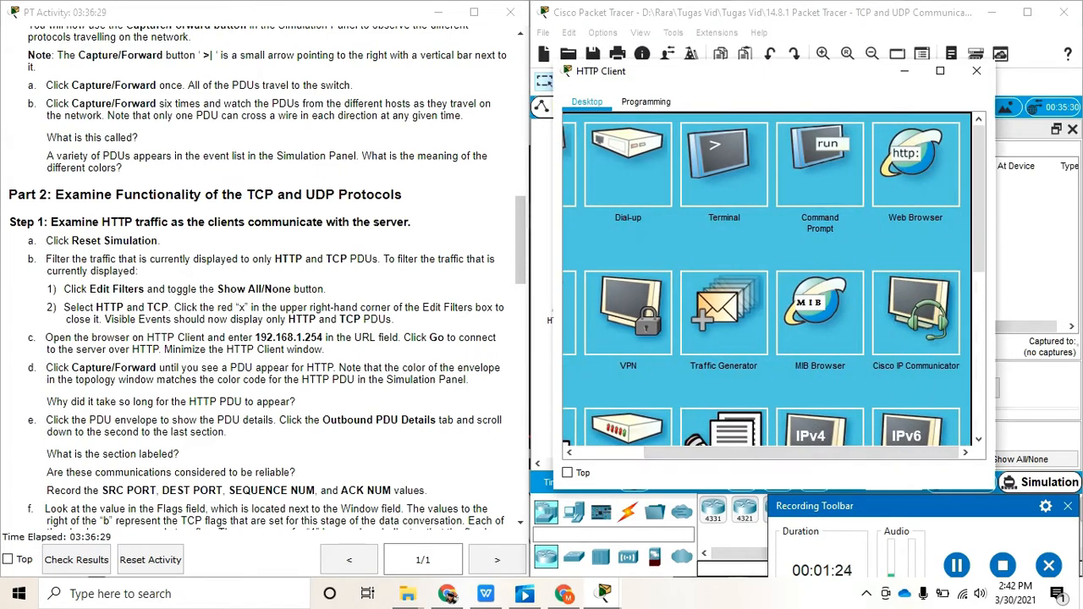
left_click(915, 162)
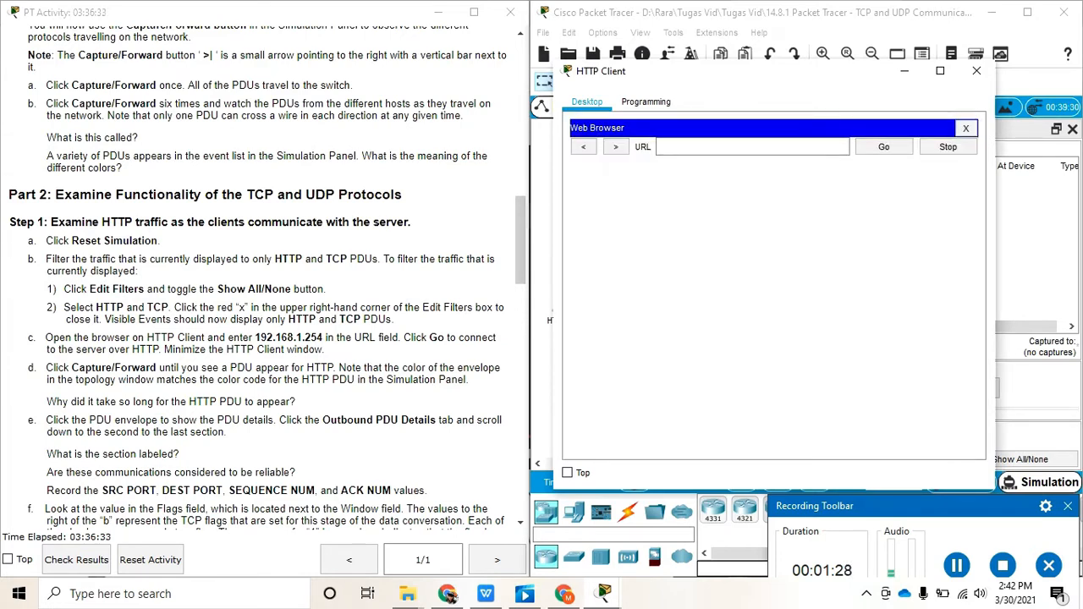
Request 192.168.1.254 from the HTTP Client's web browser, copying the address from the instructions, and minimize the client window
left_click_drag(255, 337, 323, 338)
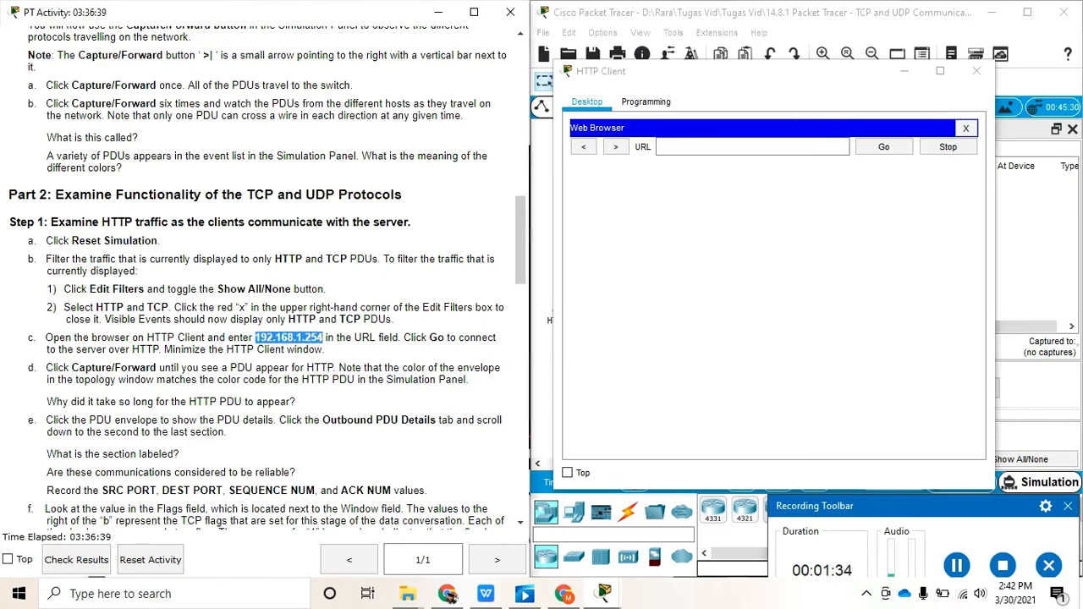
key("ctrl+c")
key("alt+Tab")
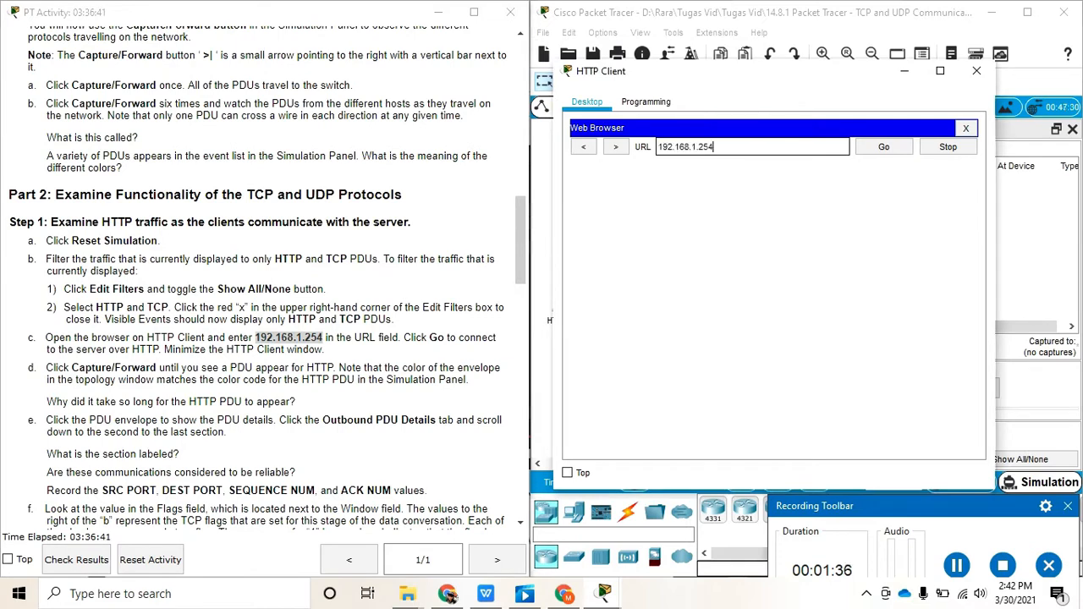
key("ctrl+v")
key("Tab")
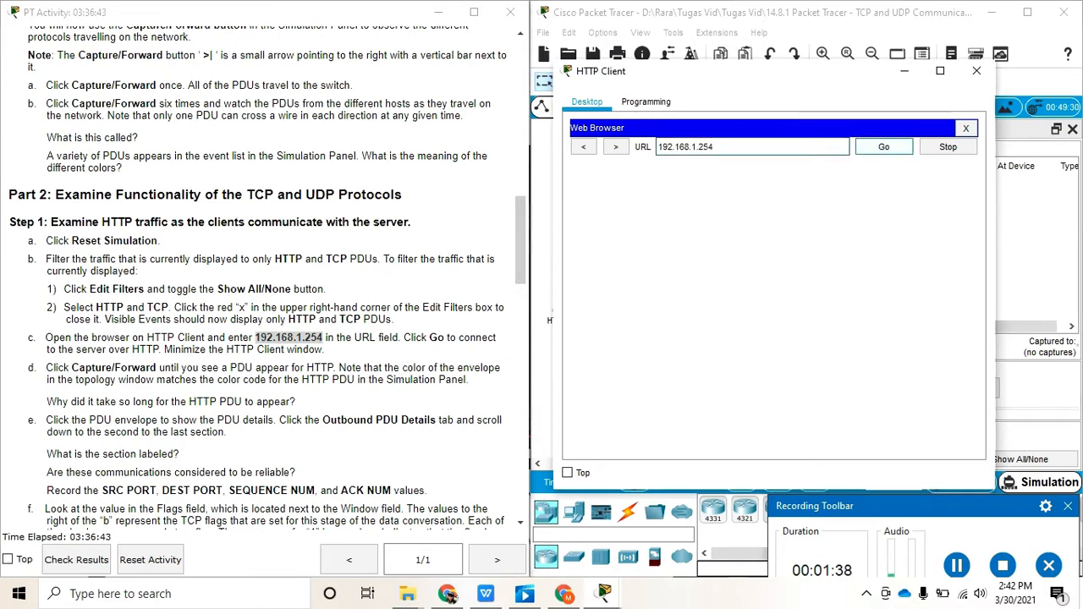
key("Return")
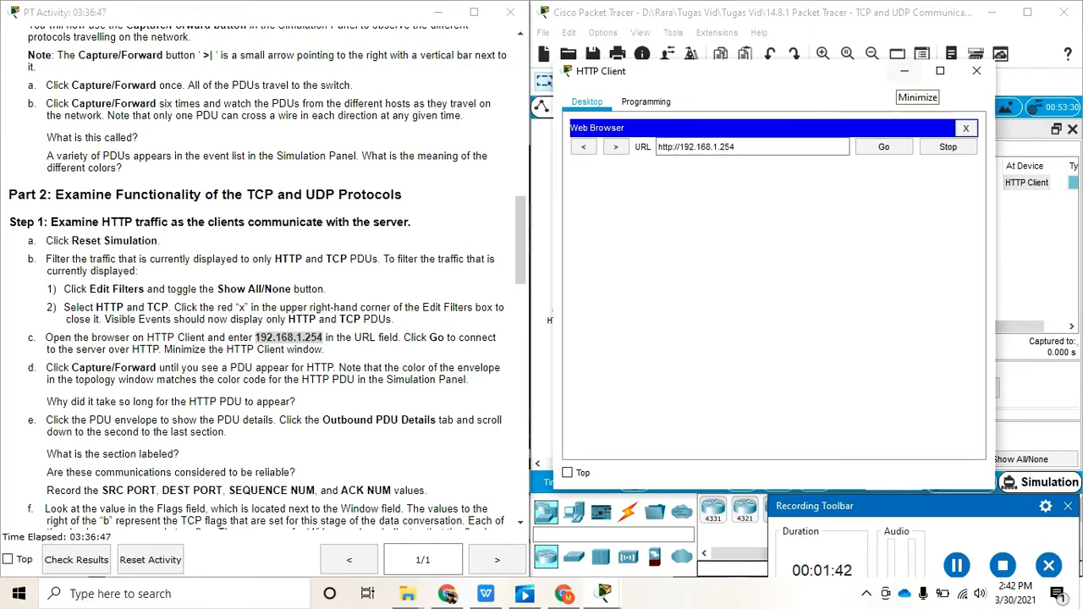
left_click(904, 71)
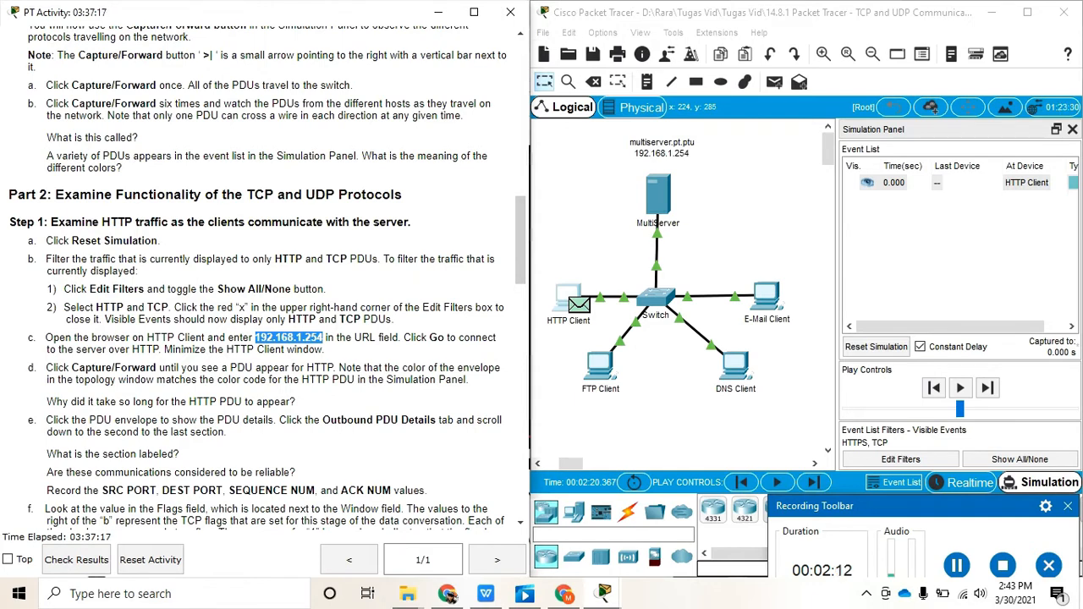
Advance the simulation four capture steps until an HTTP PDU appears at the HTTP Client, checking the event types
left_click_drag(939, 327, 961, 326)
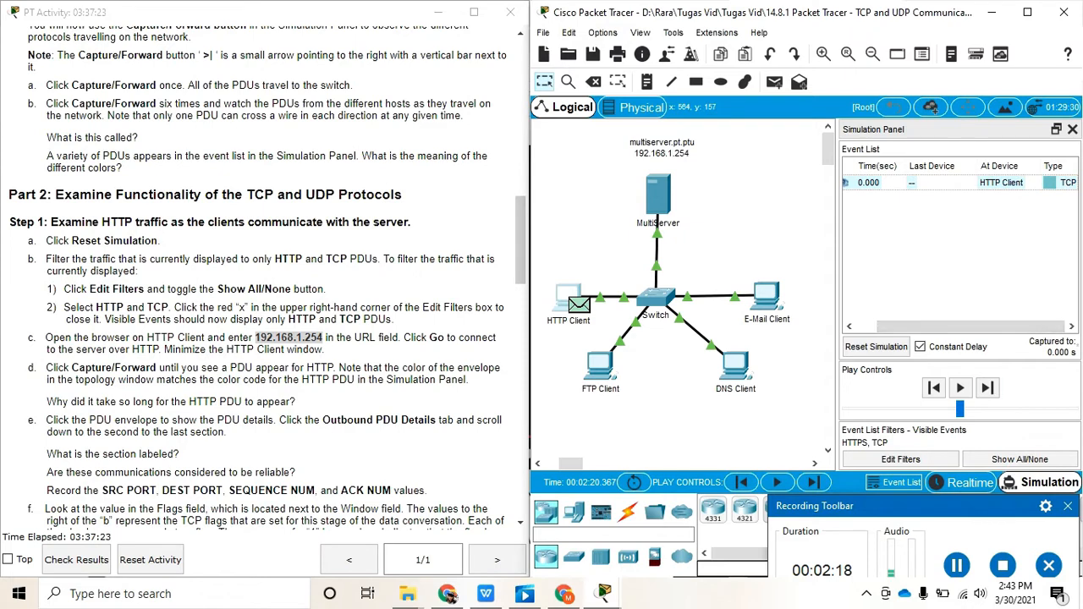
left_click(986, 387)
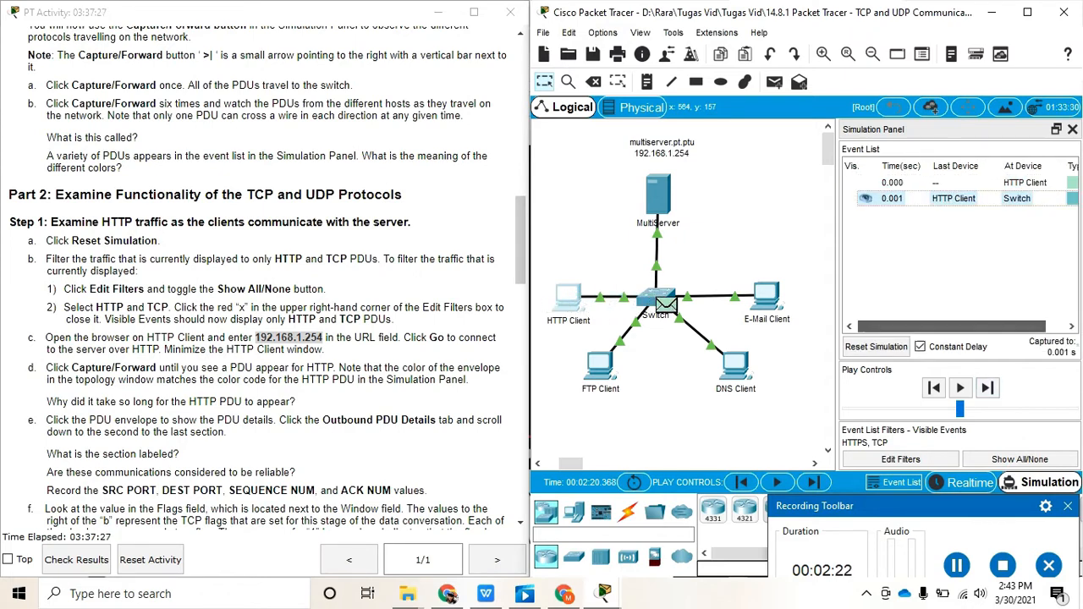
left_click_drag(948, 326, 969, 325)
left_click(986, 388)
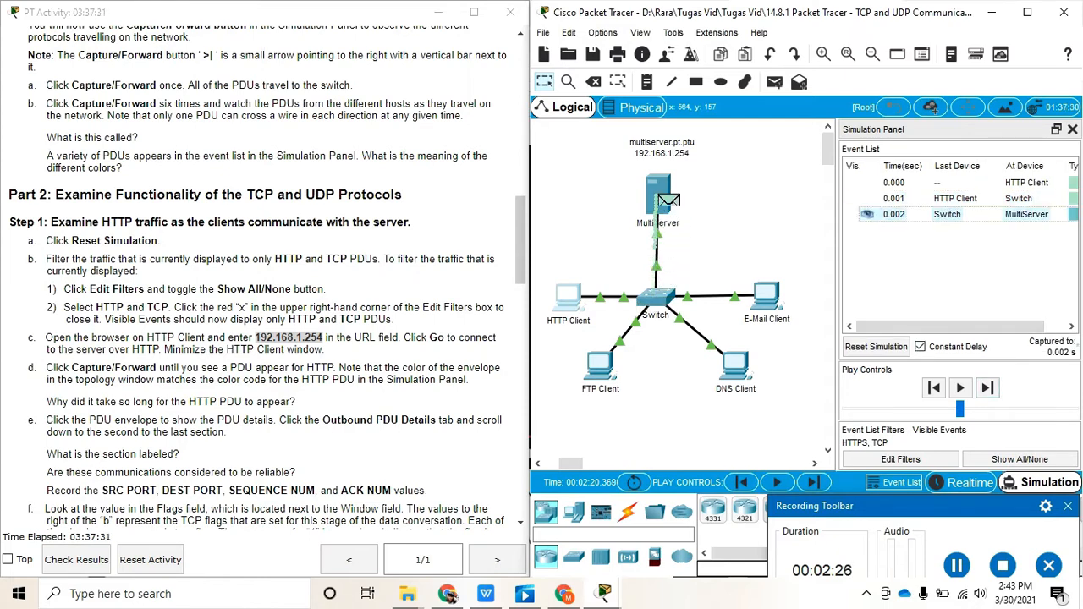
left_click(986, 387)
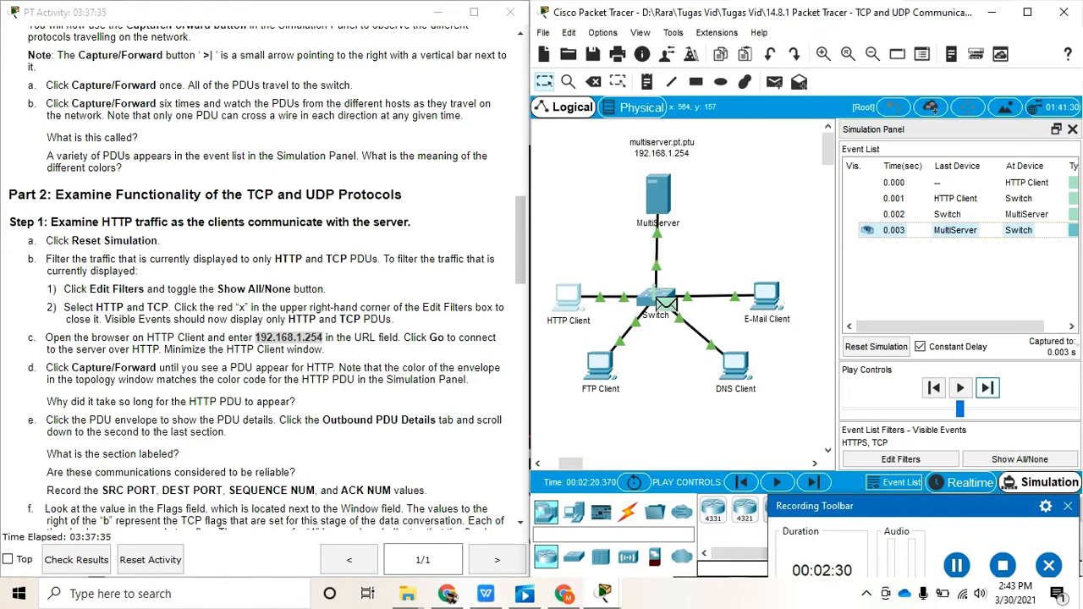
left_click(987, 388)
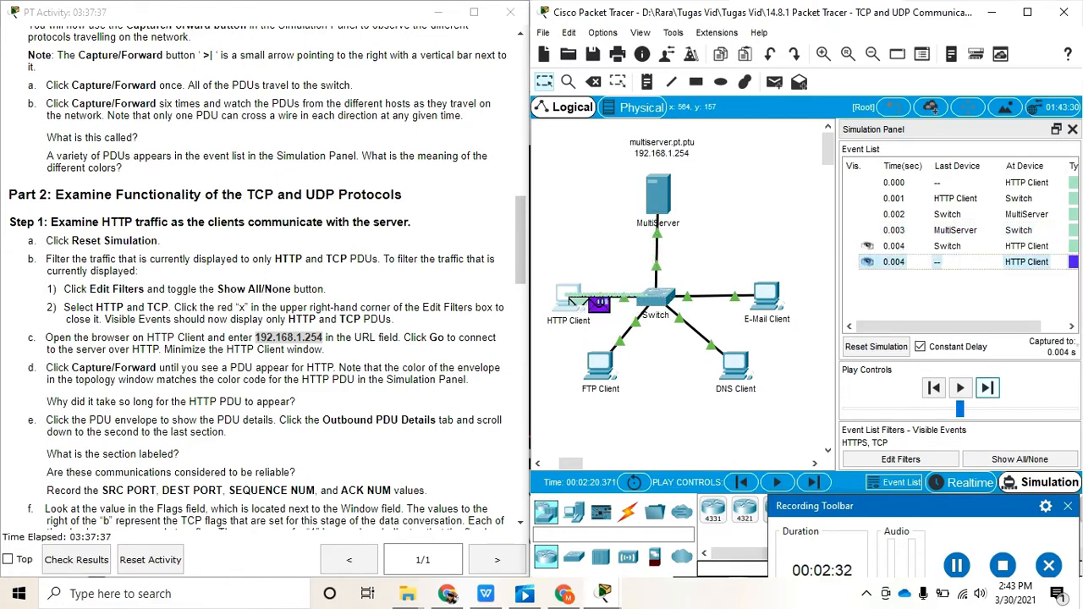
left_click_drag(948, 326, 973, 326)
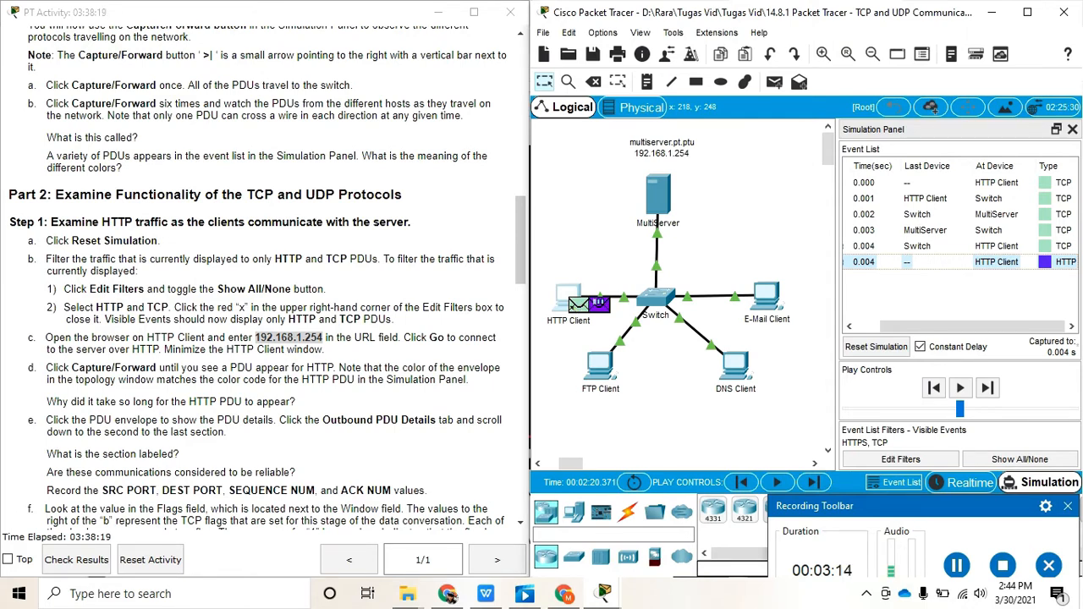
Open the TCP PDU waiting at the HTTP Client and display its outbound PDU details
scroll(262, 279, "down", 1)
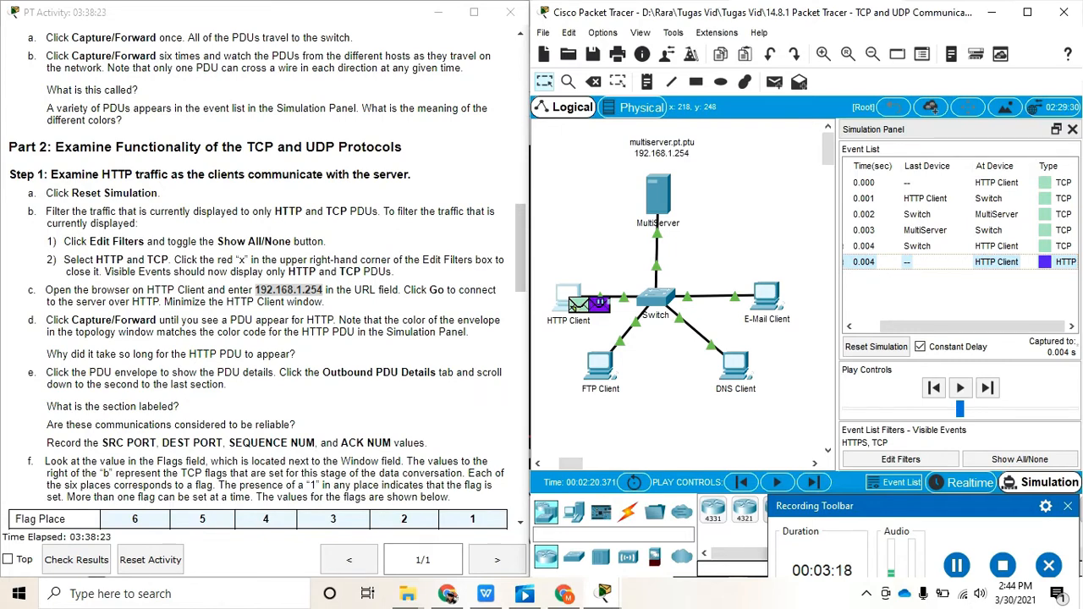
left_click(598, 305)
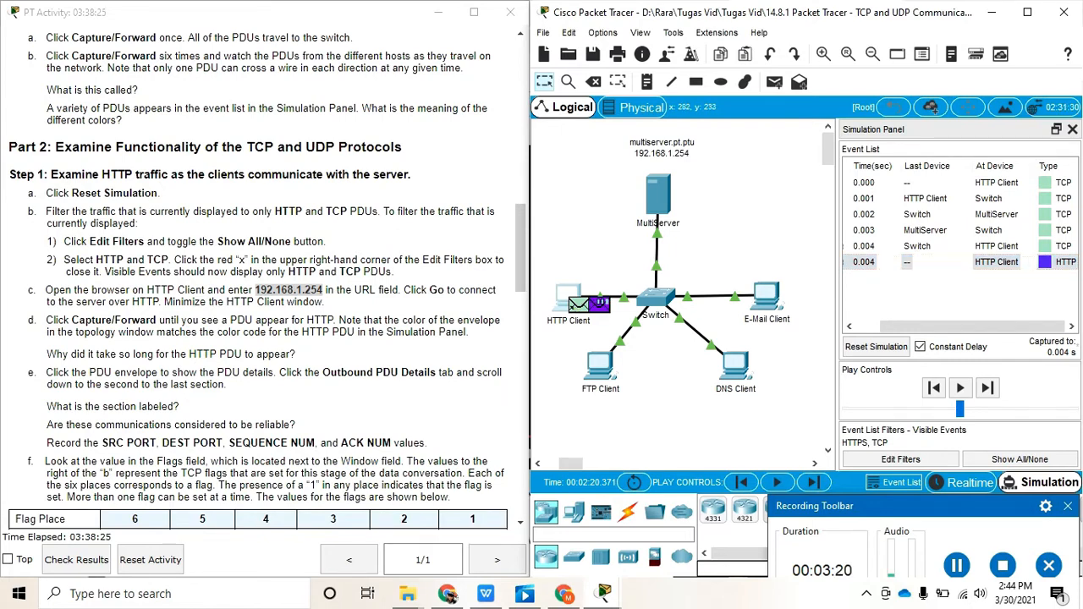
left_click_drag(541, 65, 759, 50)
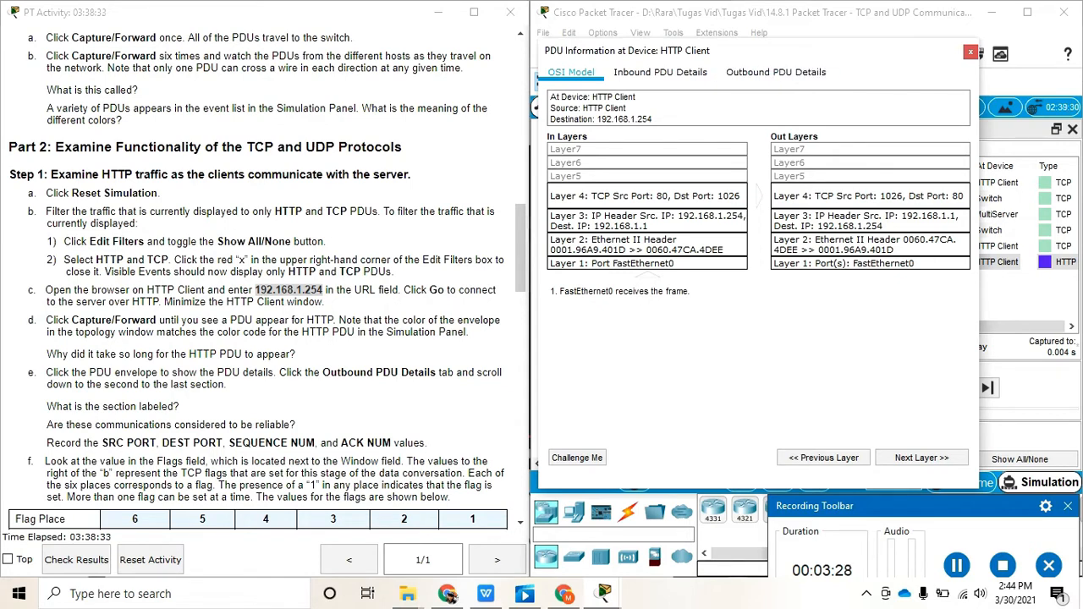
left_click(776, 72)
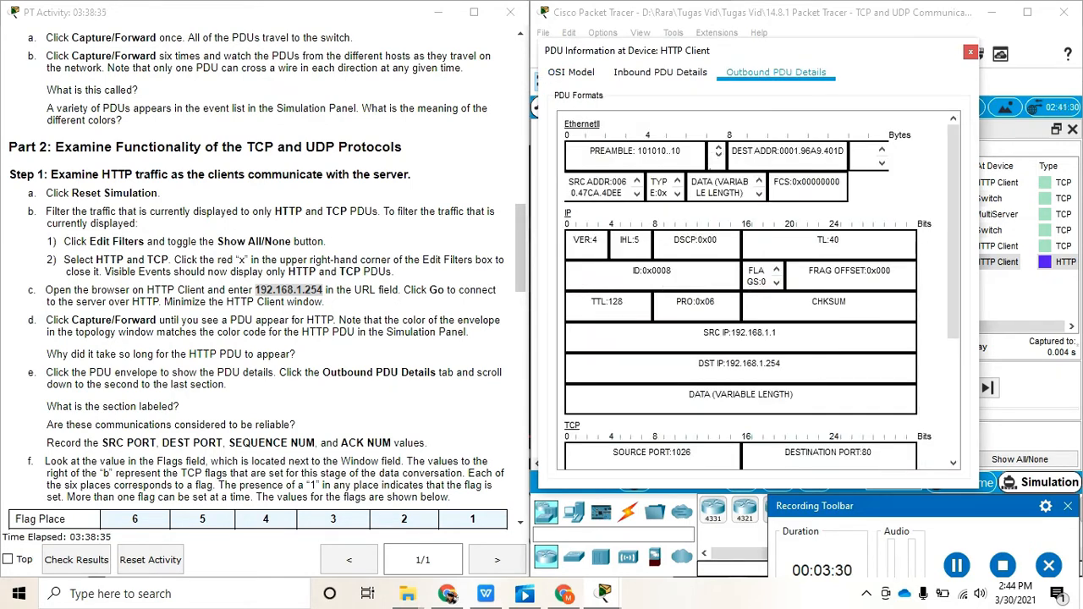
Examine the outbound TCP section for the ports, sequence and acknowledgement numbers and flags, comparing them with the flag table in the instructions
scroll(740, 288, "down", 3)
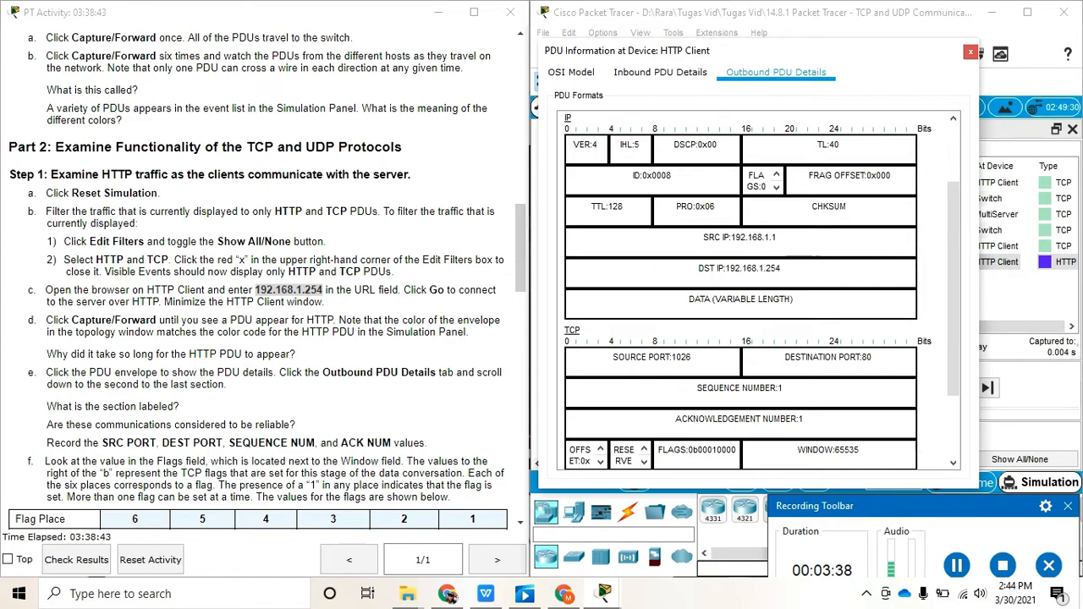
scroll(762, 287, "down", 3)
scroll(761, 288, "up", 1)
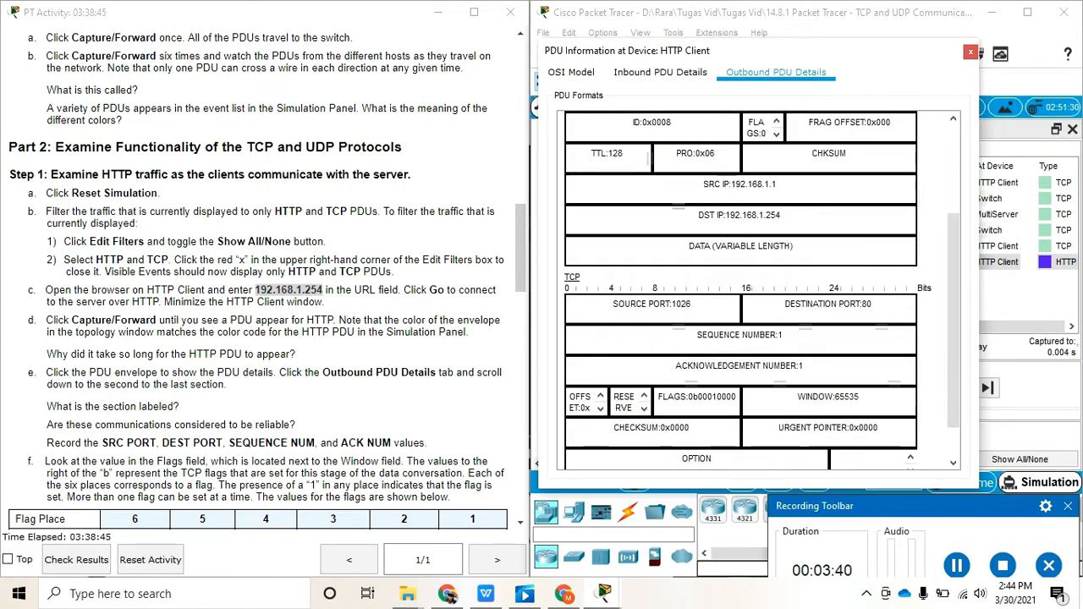
scroll(762, 287, "up", 3)
scroll(761, 287, "down", 5)
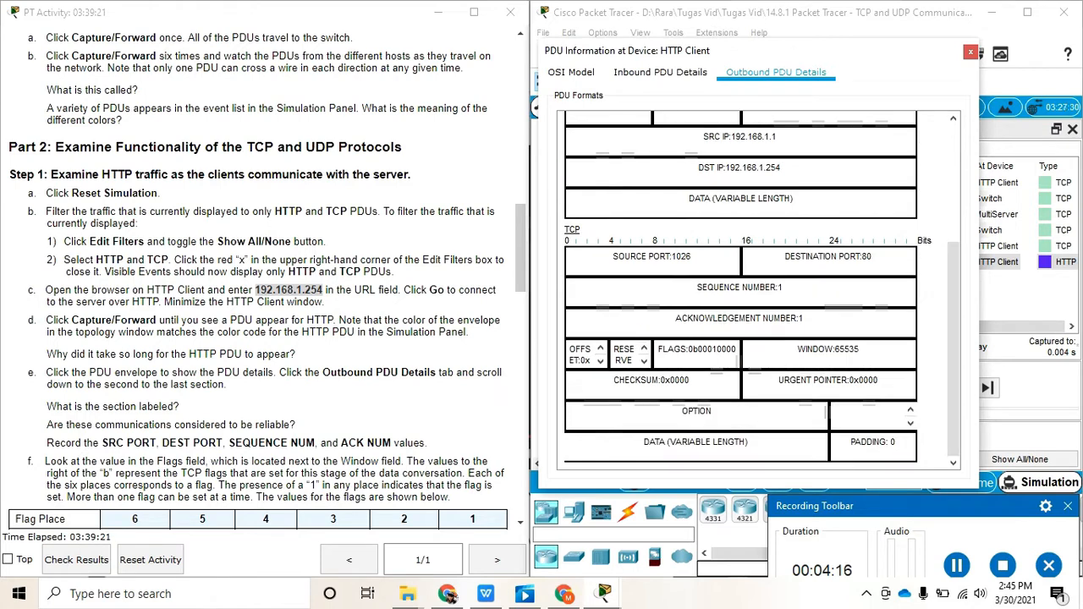
scroll(268, 282, "down", 1)
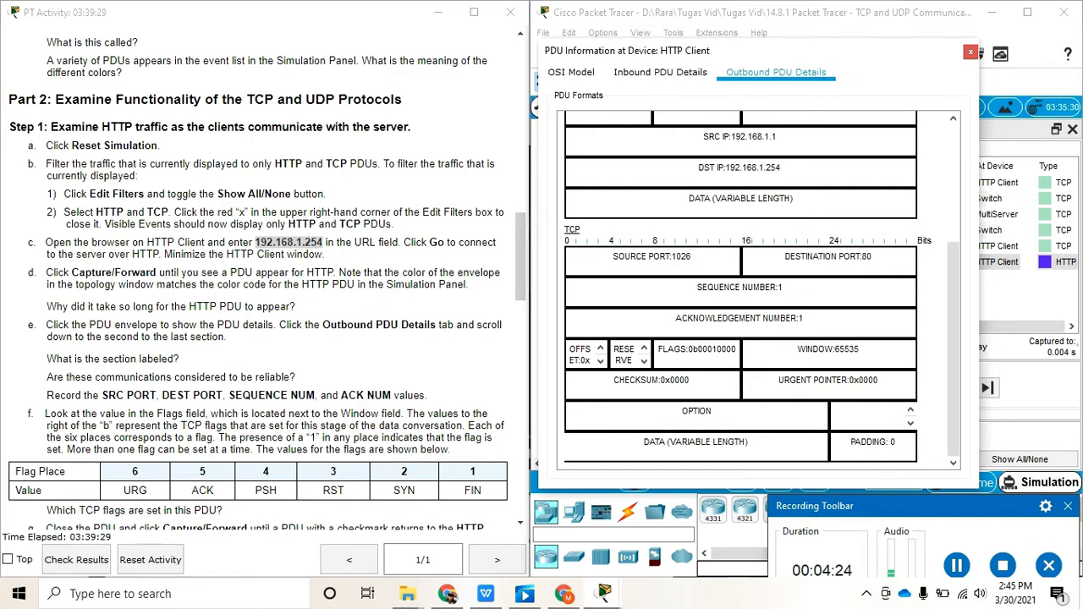
scroll(740, 288, "up", 5)
scroll(740, 288, "down", 1)
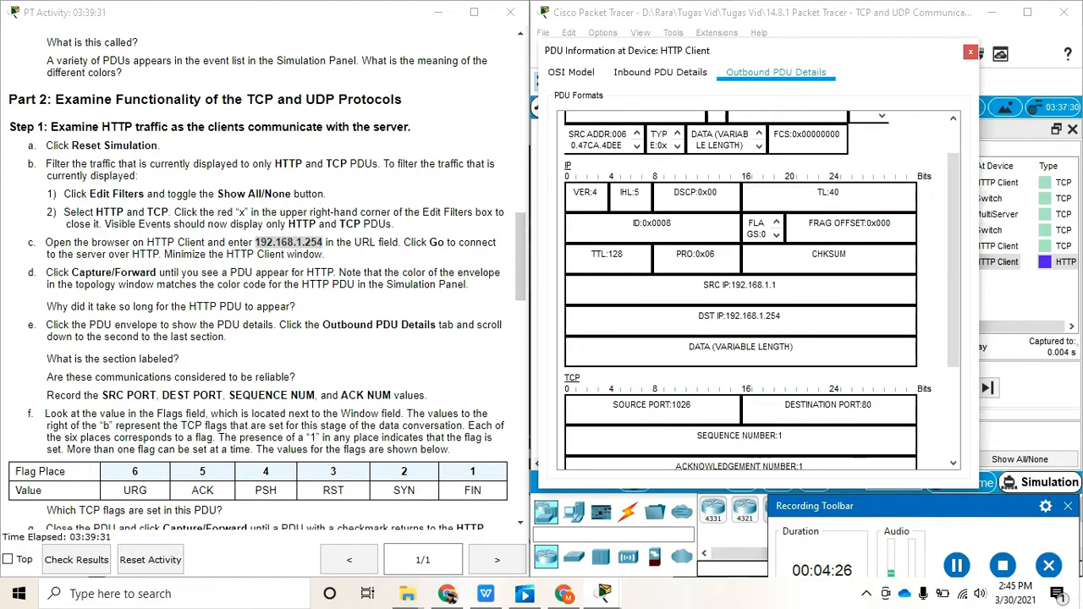
scroll(740, 287, "up", 1)
scroll(740, 288, "down", 3)
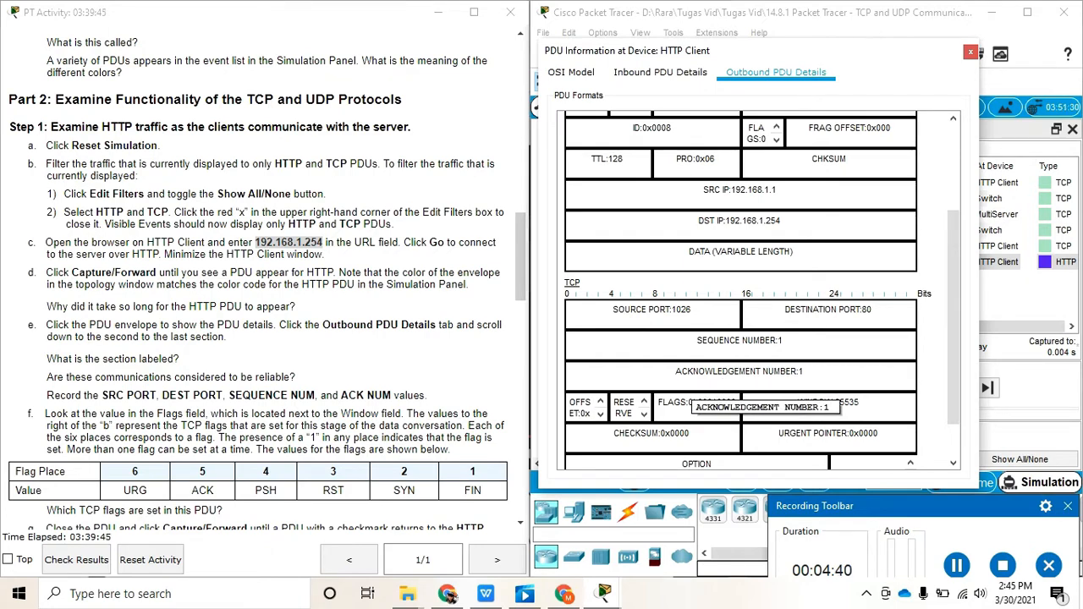
scroll(262, 280, "down", 1)
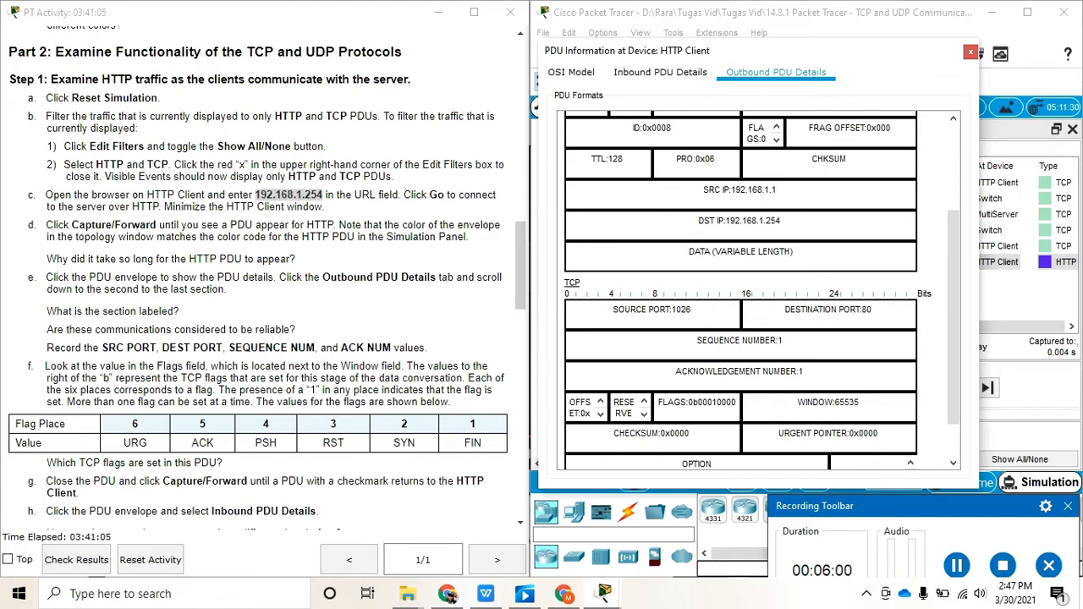
scroll(258, 279, "down", 1)
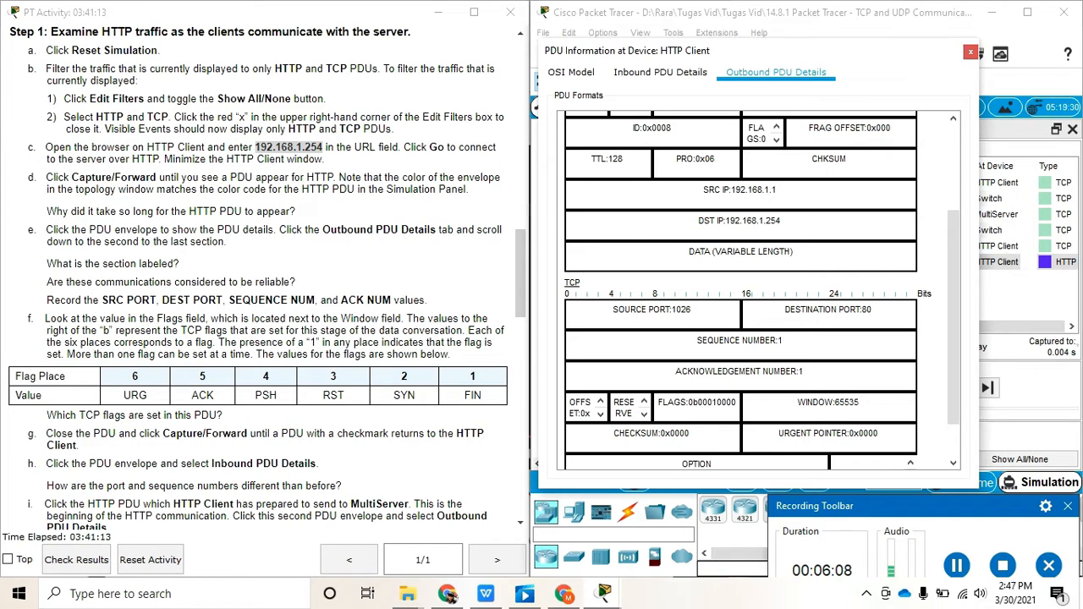
Check the outbound TCP flags field against the flag table, read the following instructions, and close the PDU details
scroll(757, 288, "down", 1)
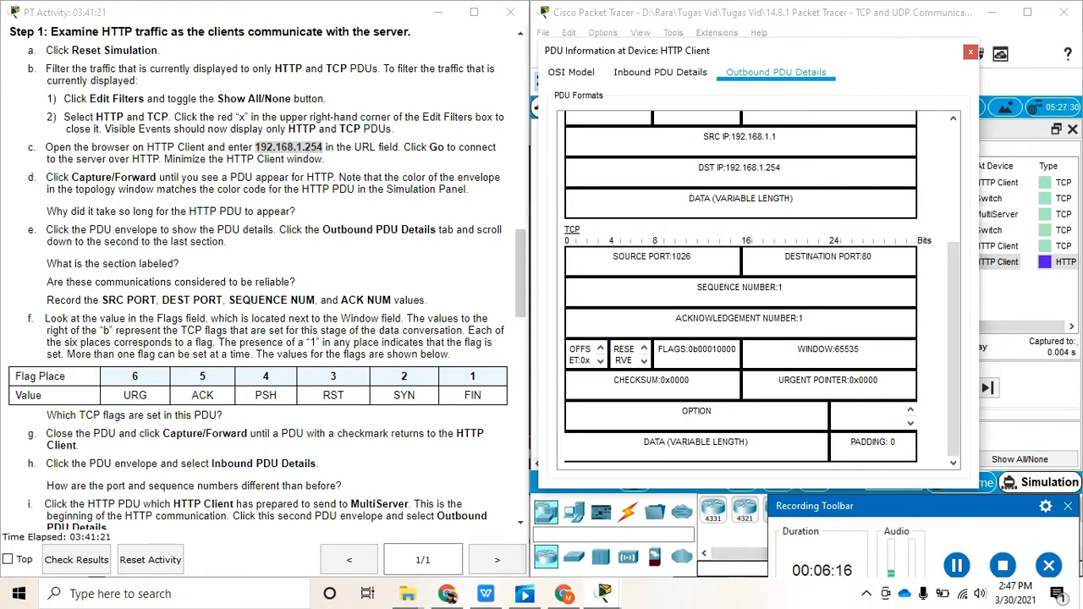
left_click_drag(732, 348, 658, 349)
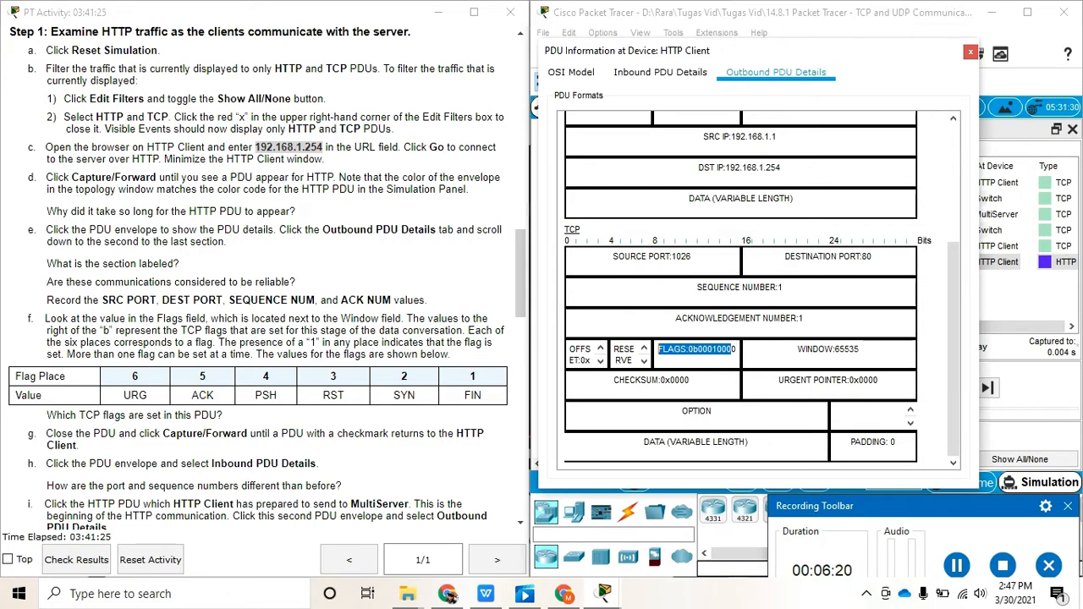
left_click(203, 394)
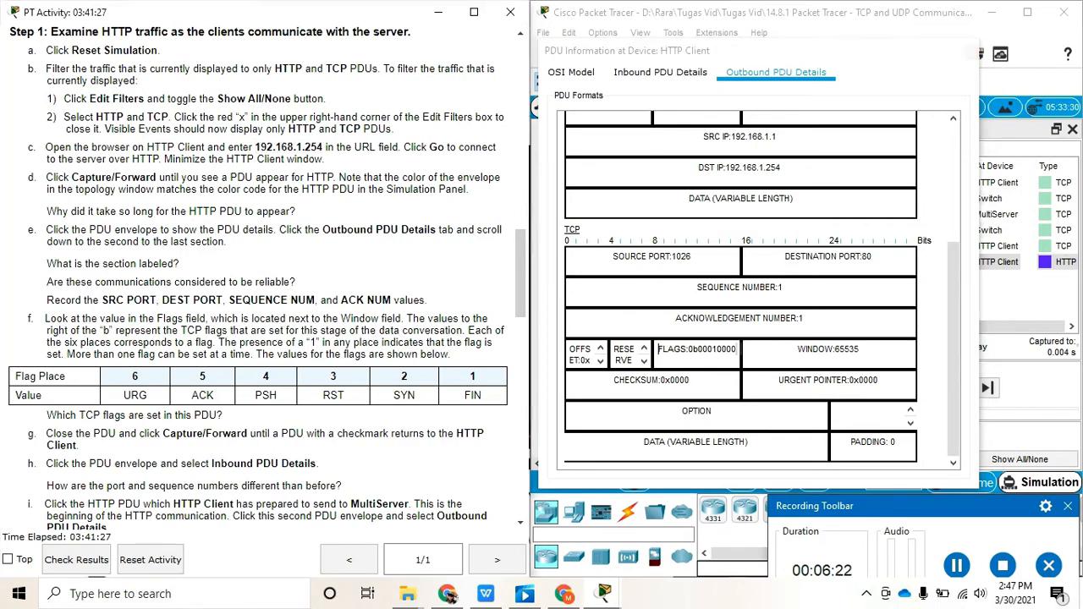
scroll(267, 278, "down", 1)
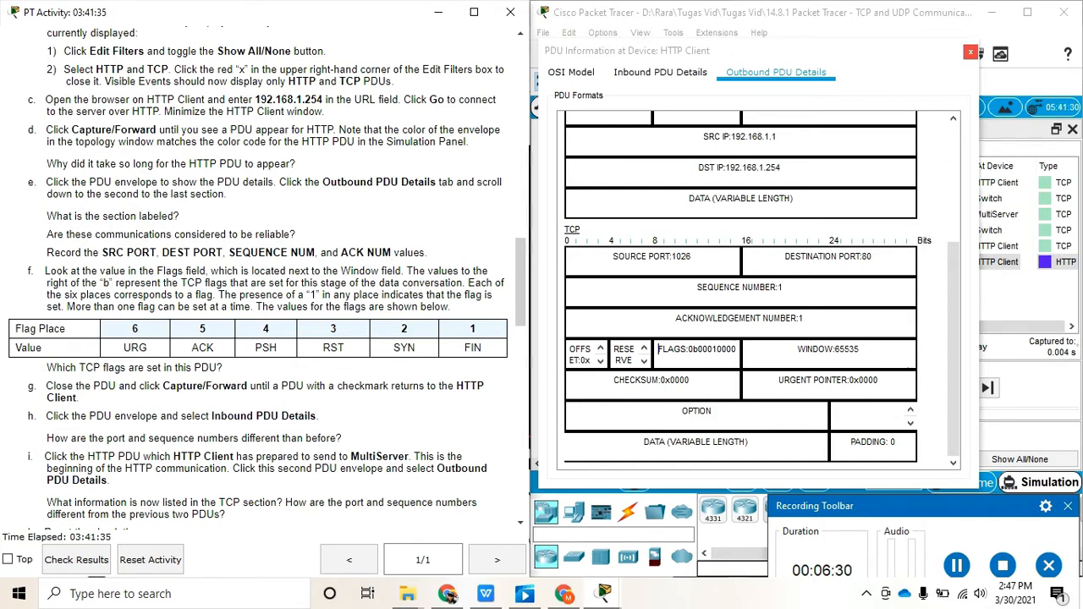
left_click(970, 51)
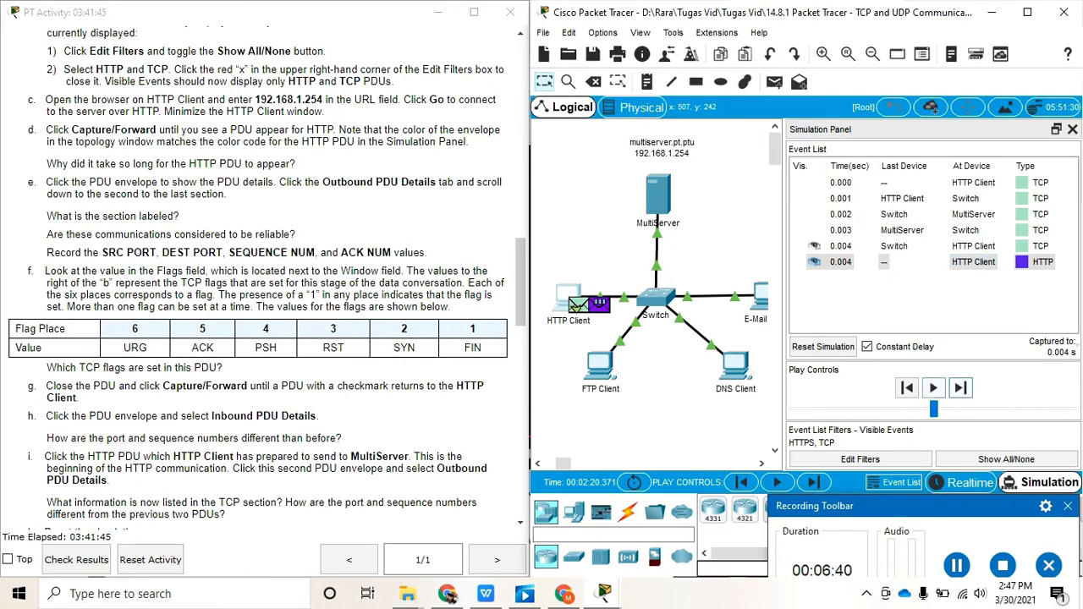
Advance the simulation capture until an HTTP PDU with a checkmark returns to the HTTP Client
left_click(959, 389)
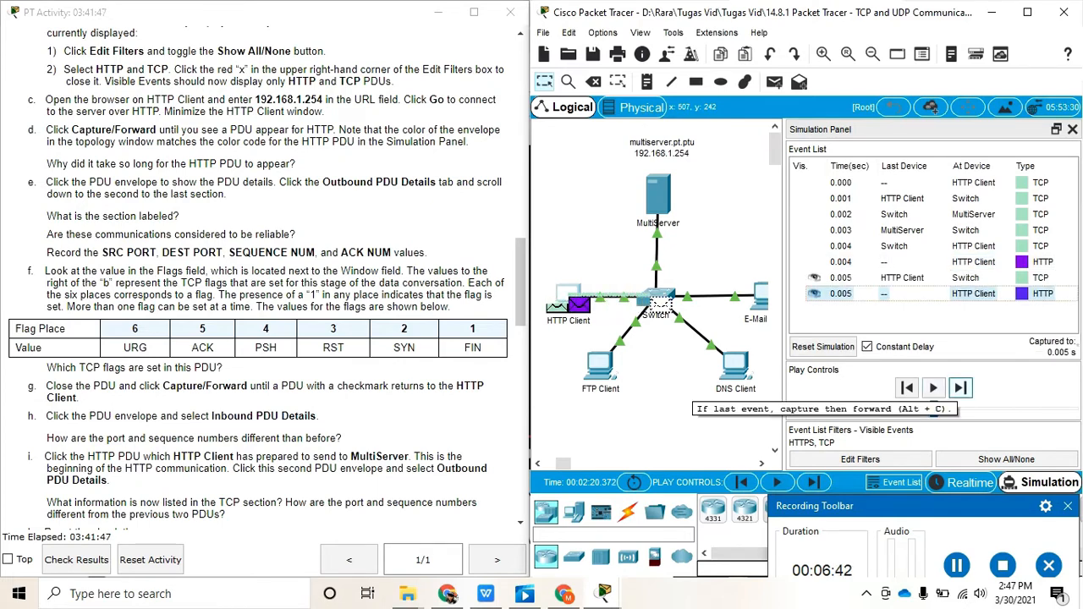
left_click(959, 389)
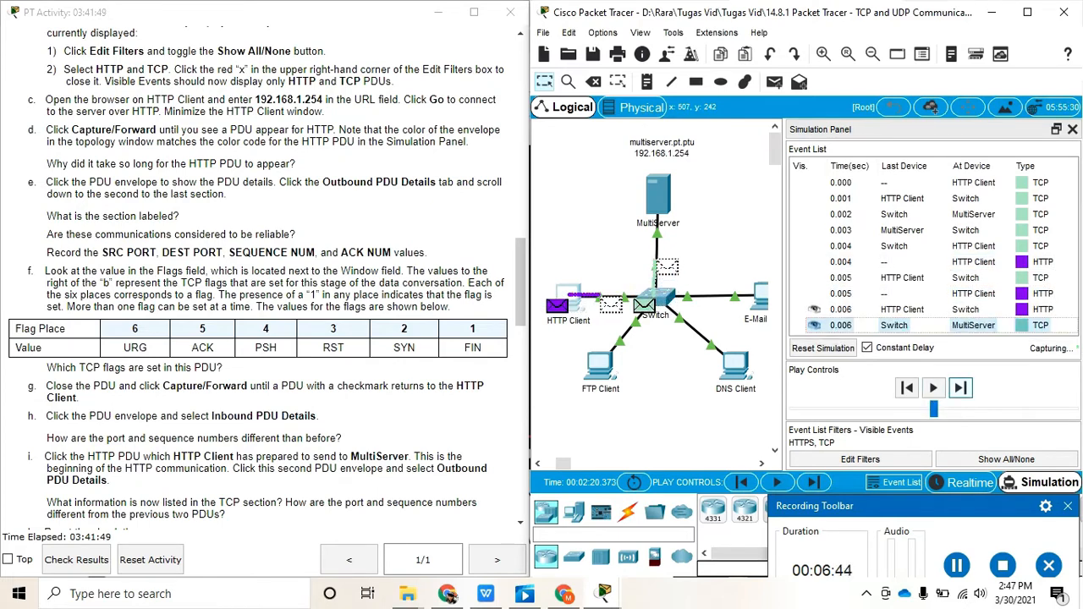
left_click(960, 389)
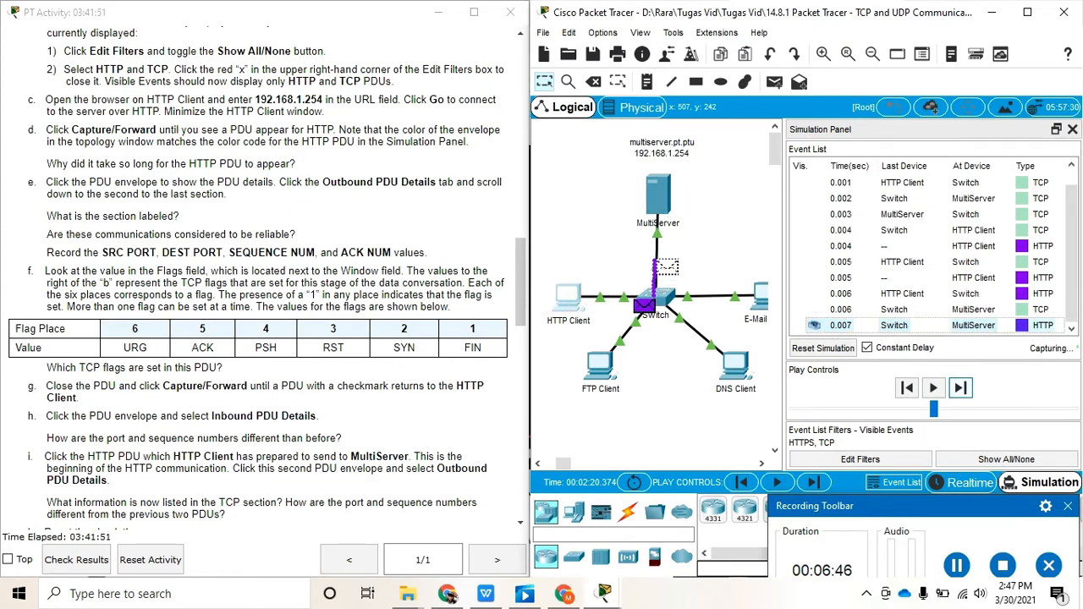
left_click(959, 388)
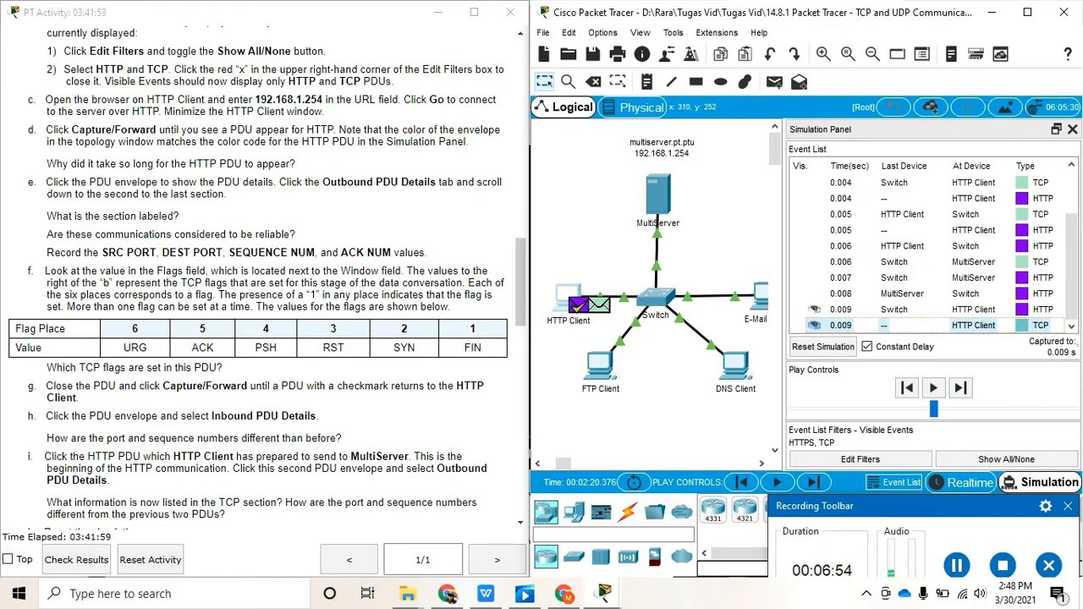
Open the checkmarked HTTP PDU at the HTTP Client, examine the ports and sequence numbers in its inbound TCP section, and close it
mouse_move(575, 308)
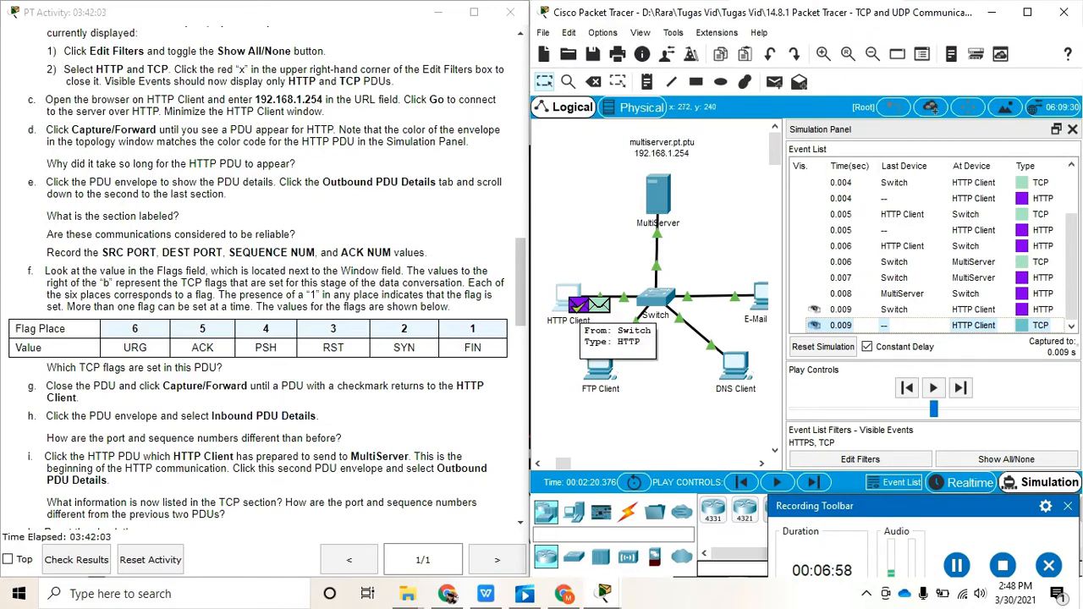
left_click(578, 305)
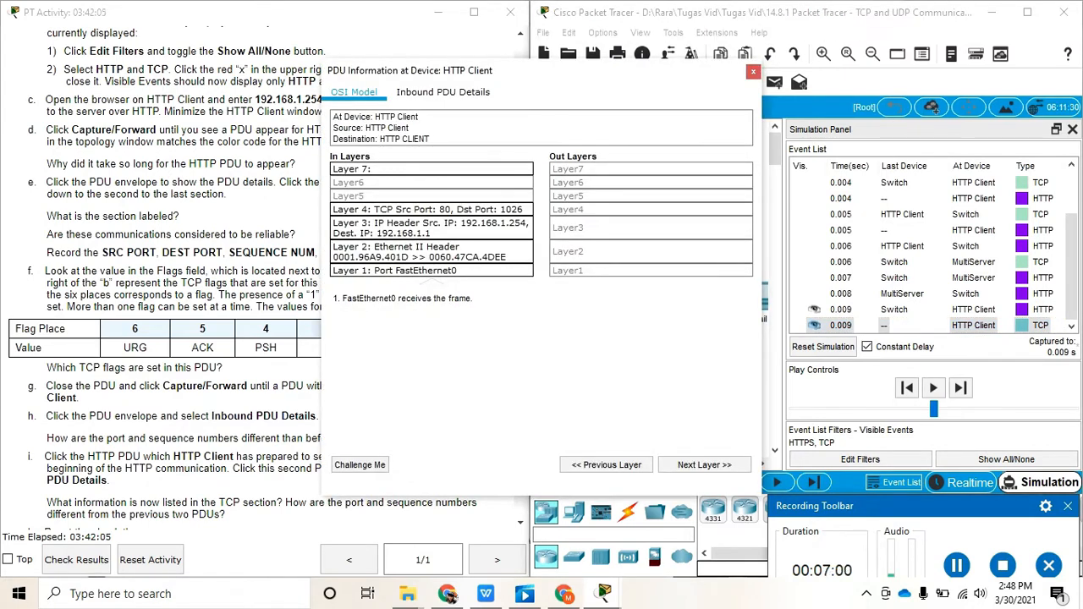
left_click_drag(507, 70, 750, 70)
left_click(685, 92)
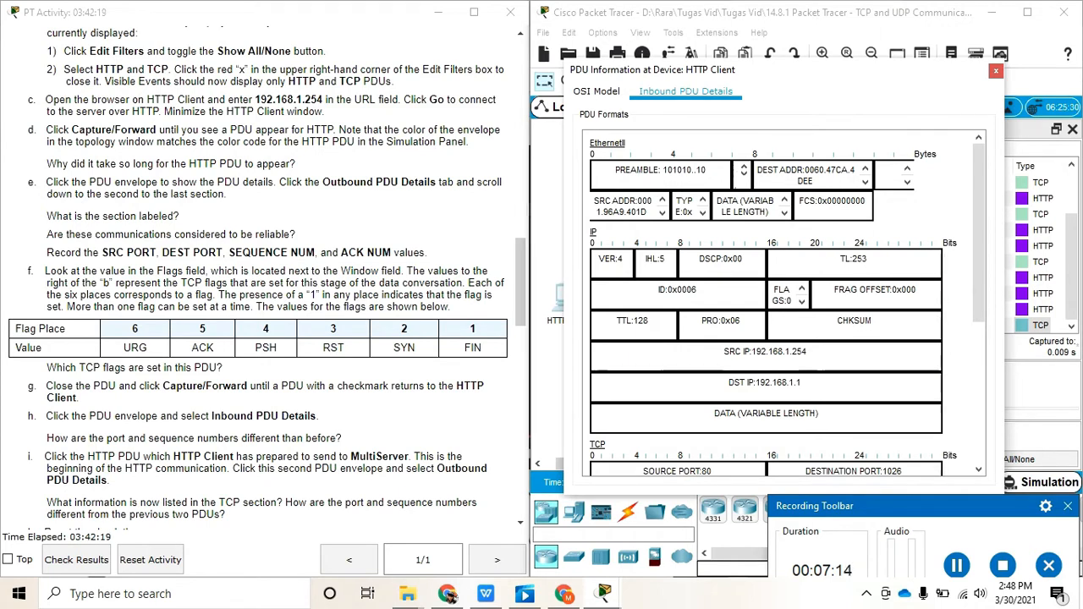
scroll(773, 303, "down", 3)
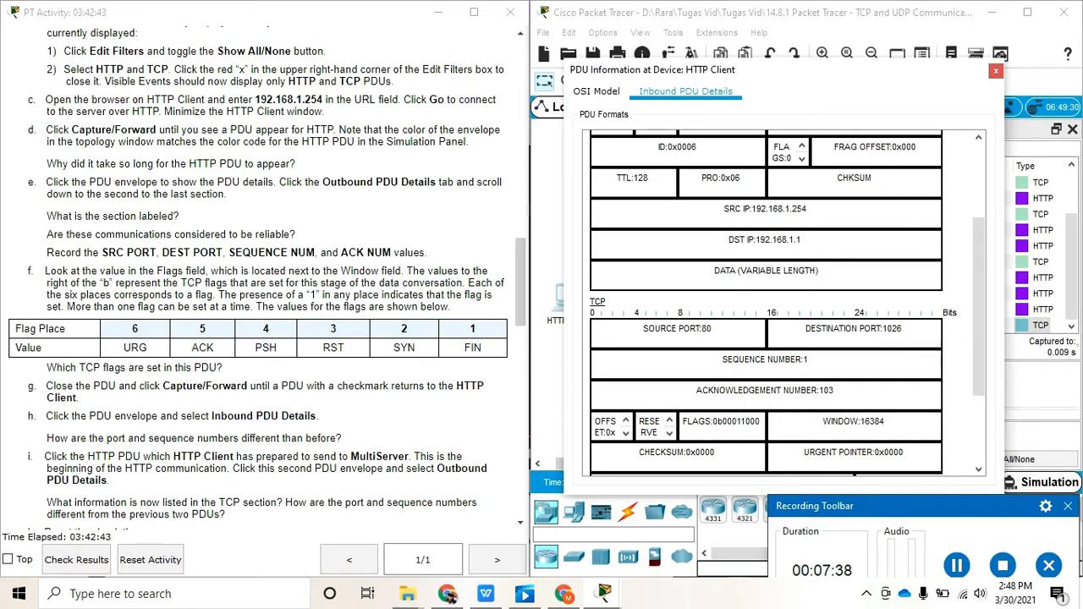
scroll(267, 279, "down", 1)
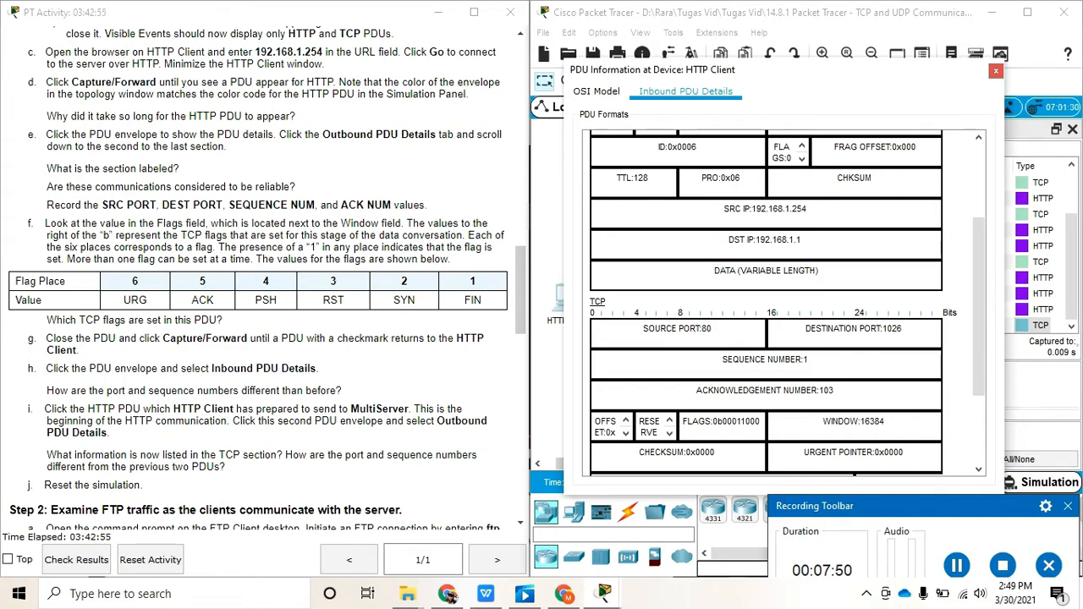
left_click(957, 565)
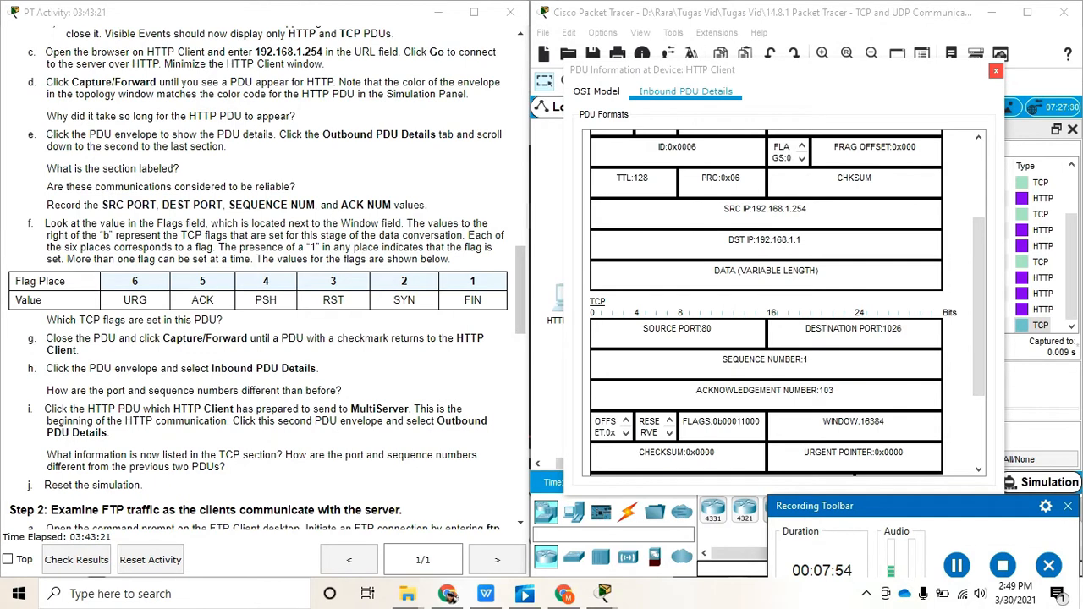
left_click(996, 71)
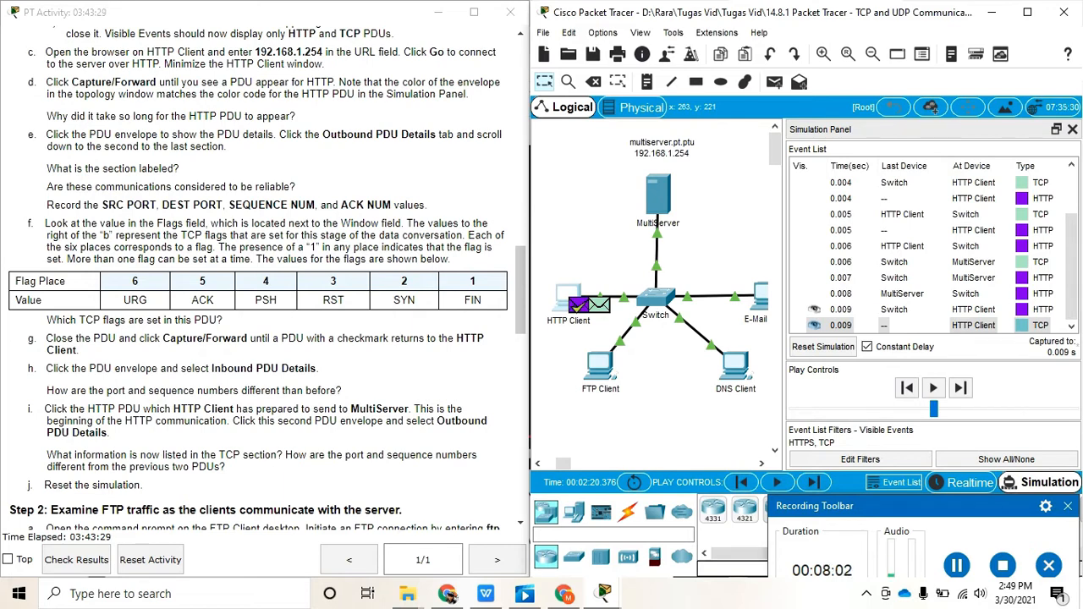
Open the HTTP Client's HTTP event at 0.004 s, examine the TCP section of its outbound details, and close it
mouse_move(1071, 284)
left_mouse_down()
mouse_move(1071, 237)
mouse_move(1071, 270)
left_mouse_up()
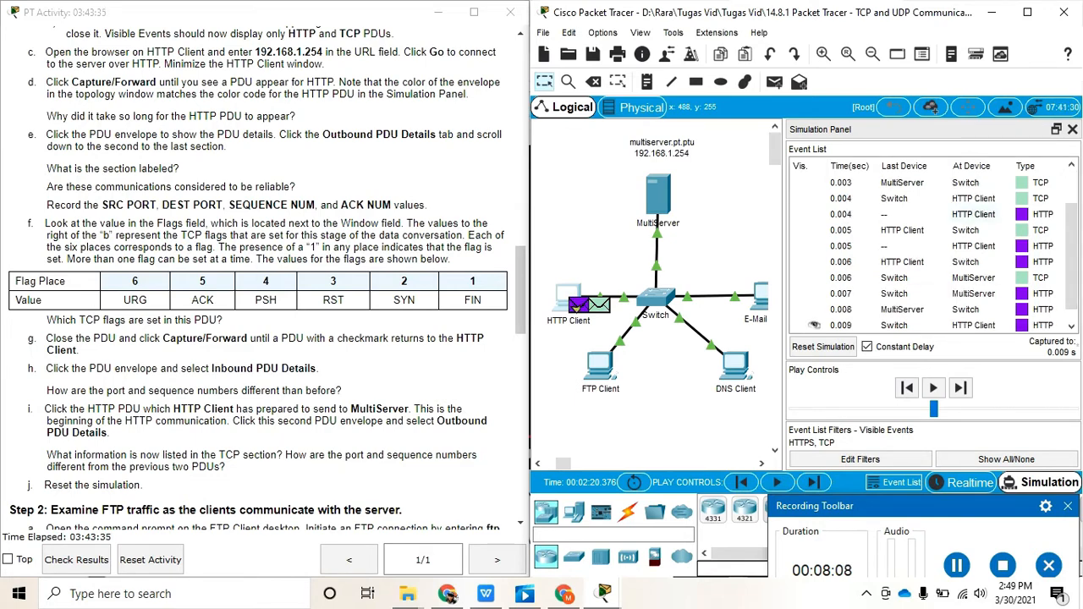
left_click(973, 214)
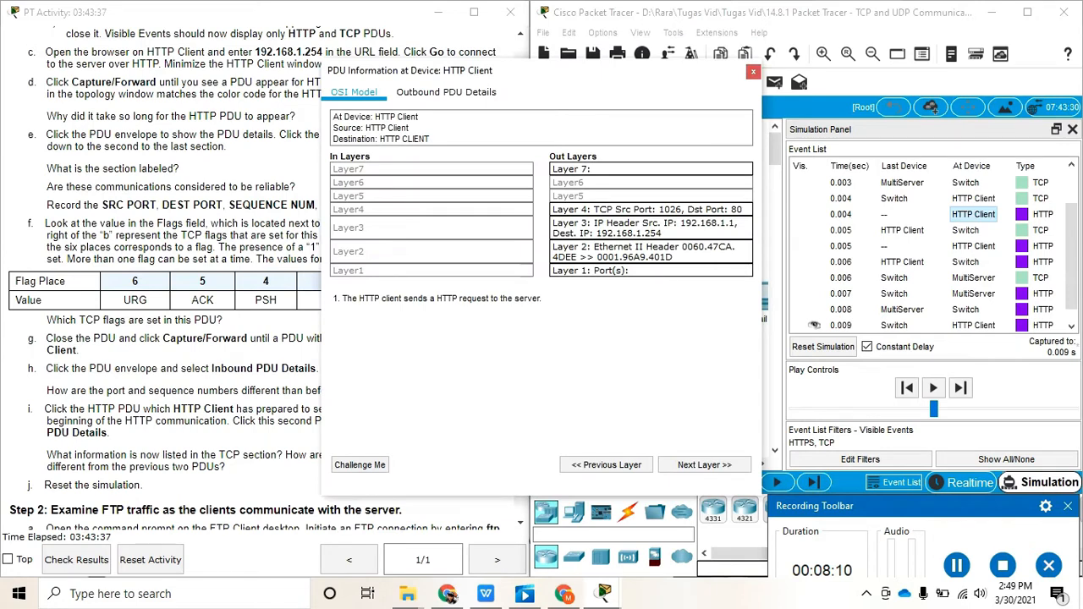
left_click(445, 92)
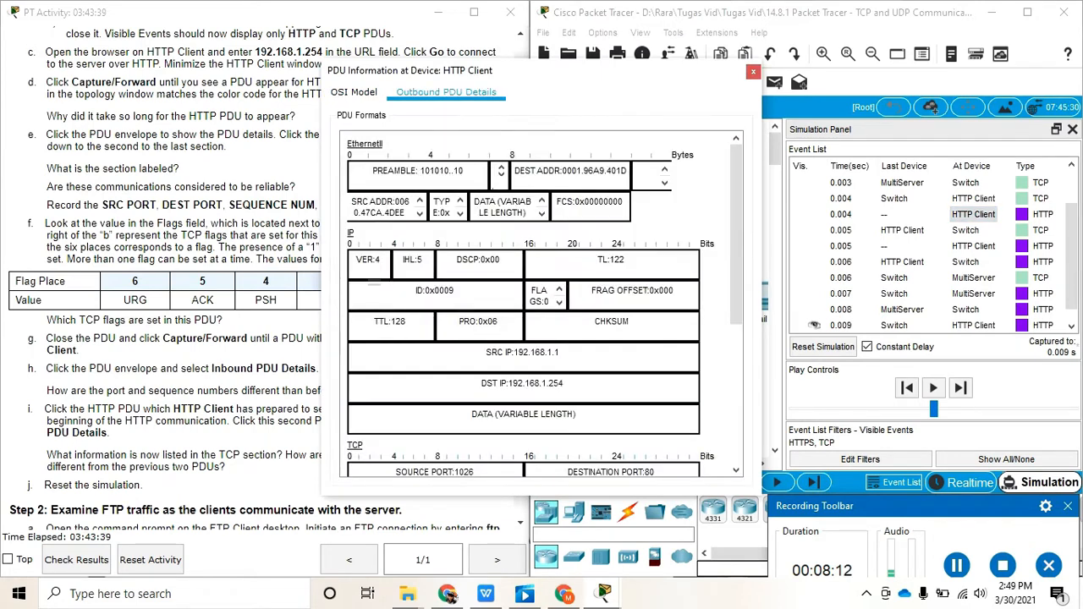
left_click_drag(507, 71, 738, 50)
scroll(753, 283, "down", 3)
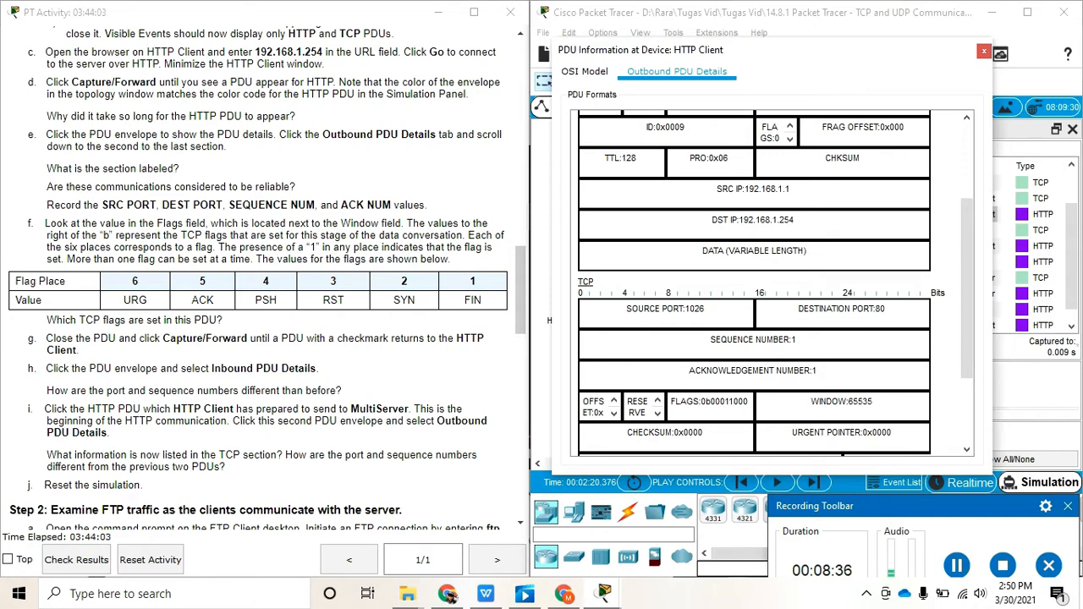
left_click(983, 51)
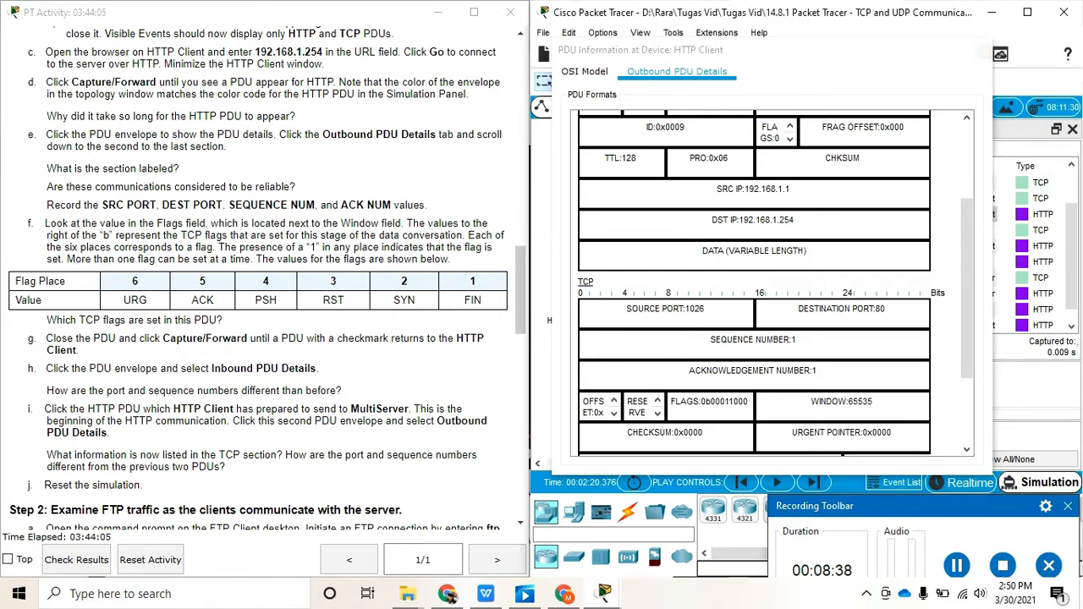
left_click(983, 50)
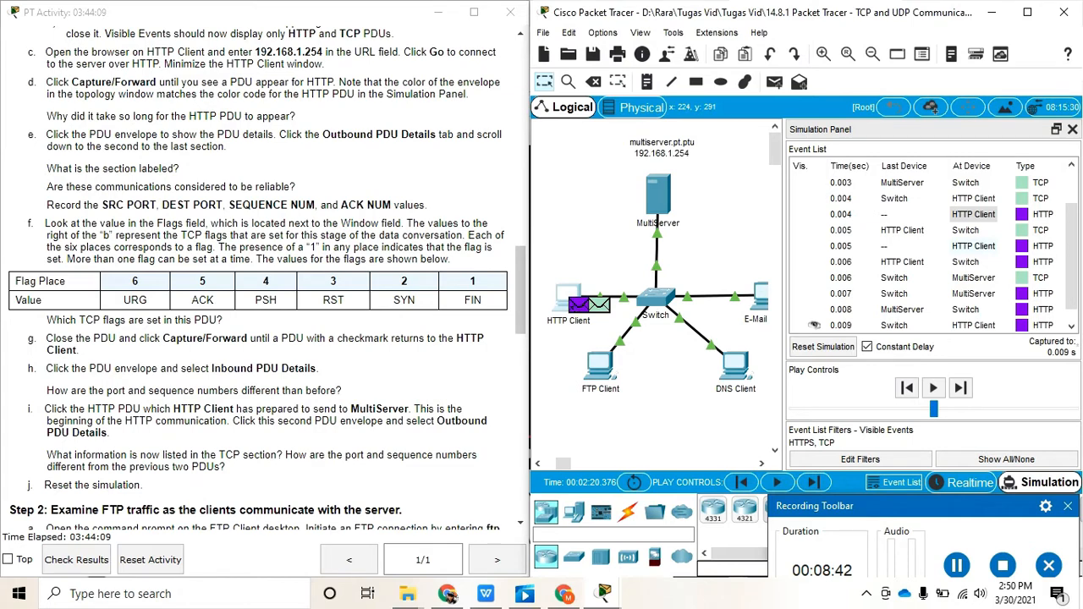
Open the HTTP Client's HTTP event at 0.005 s, examine its outbound TCP section for comparison, and close it
left_click(973, 246)
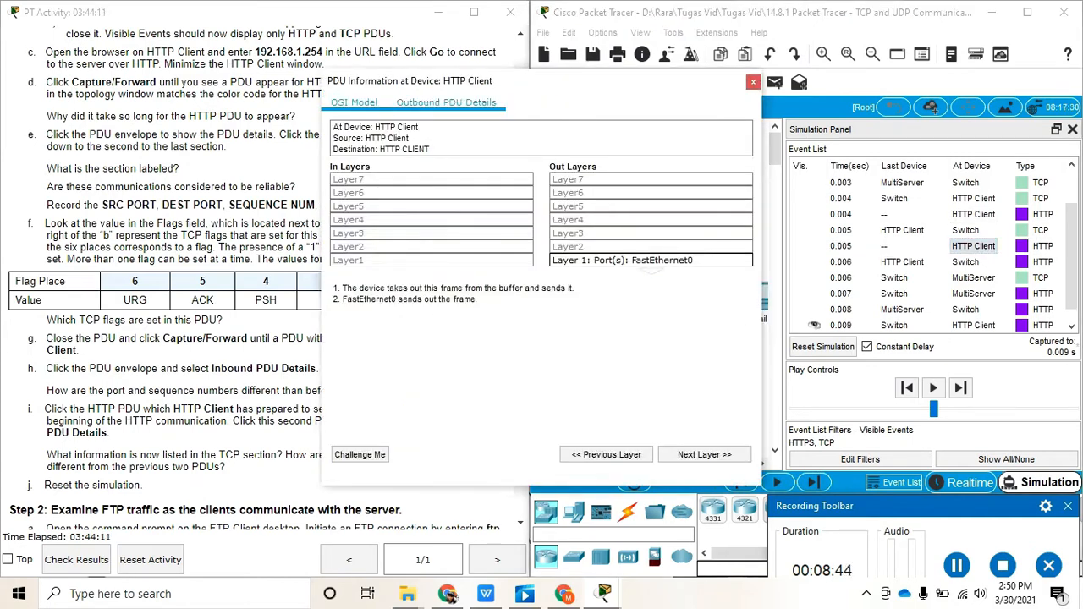
left_click(446, 102)
left_click_drag(406, 81, 554, 71)
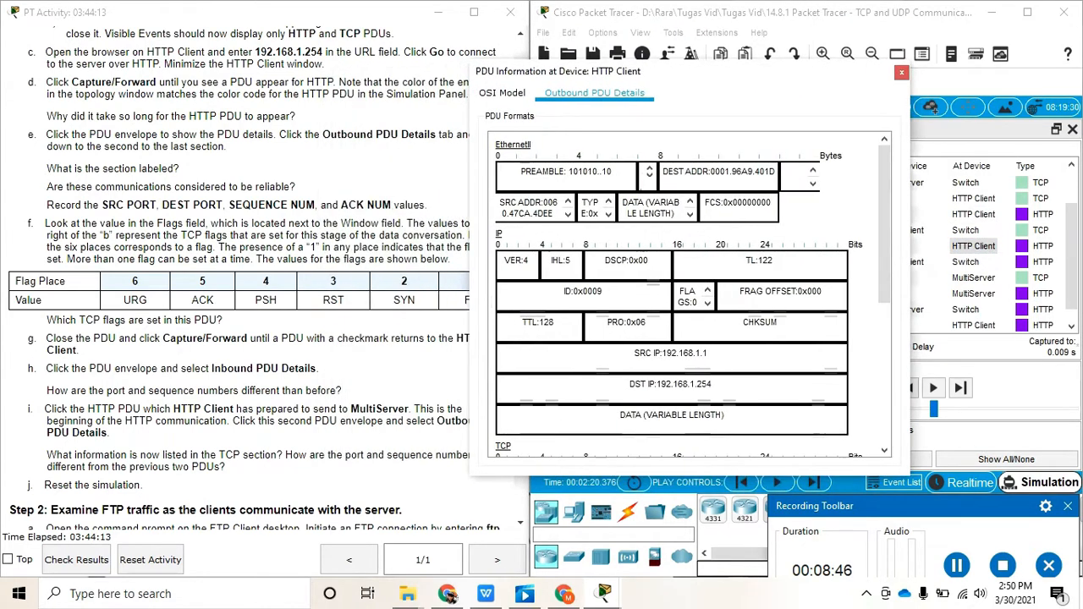
scroll(676, 296, "down", 3)
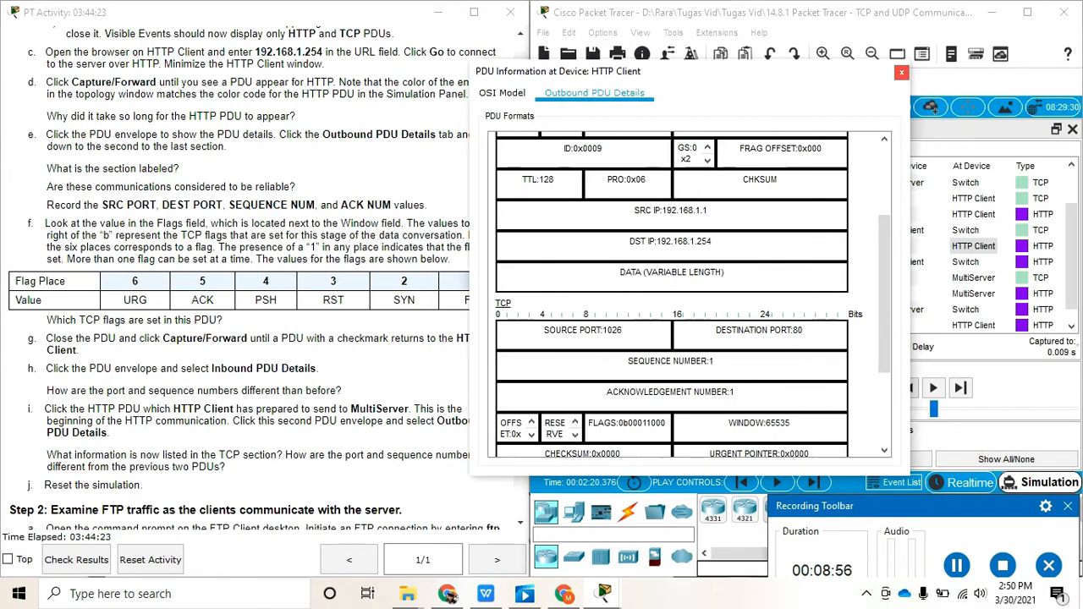
left_click(901, 72)
Reopen the HTTP Client's 0.004 s HTTP event, review its outbound TCP ports, sequence numbers and flags beside the instructions, and close it
left_click(973, 214)
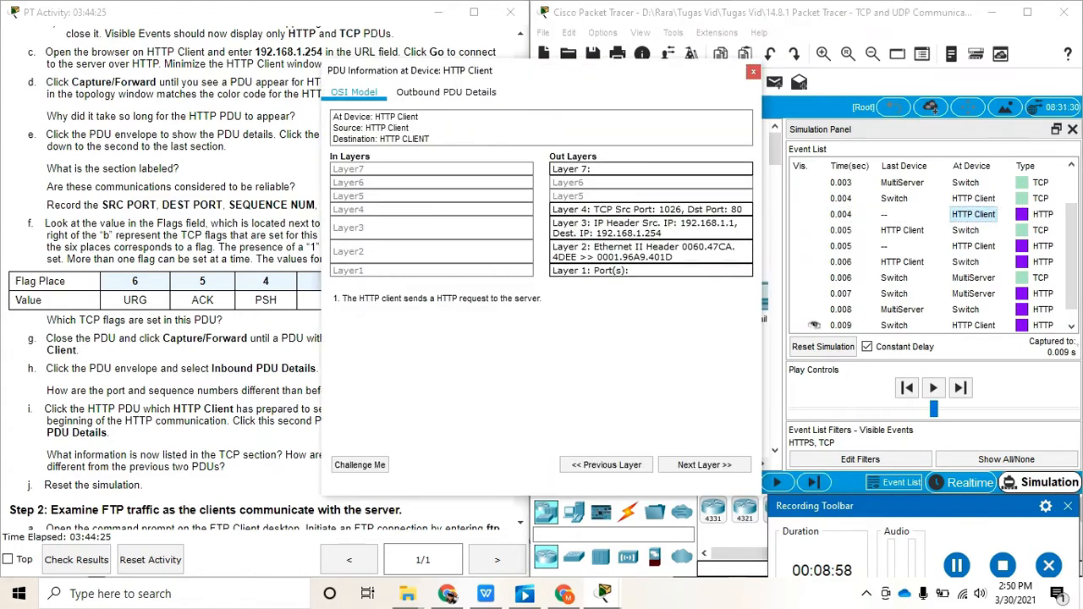
left_click(445, 91)
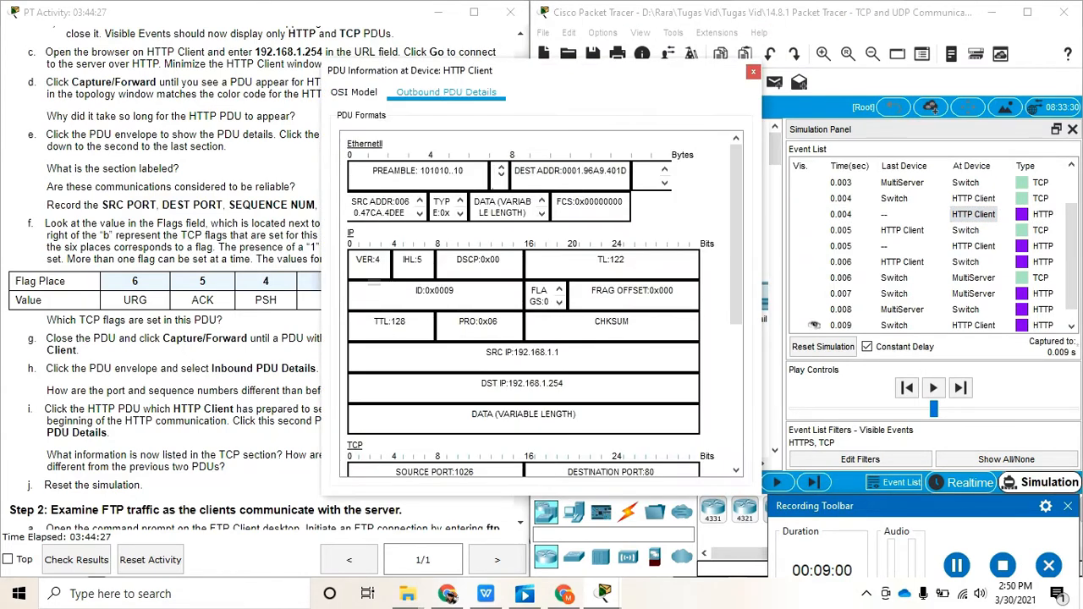
scroll(541, 304, "down", 3)
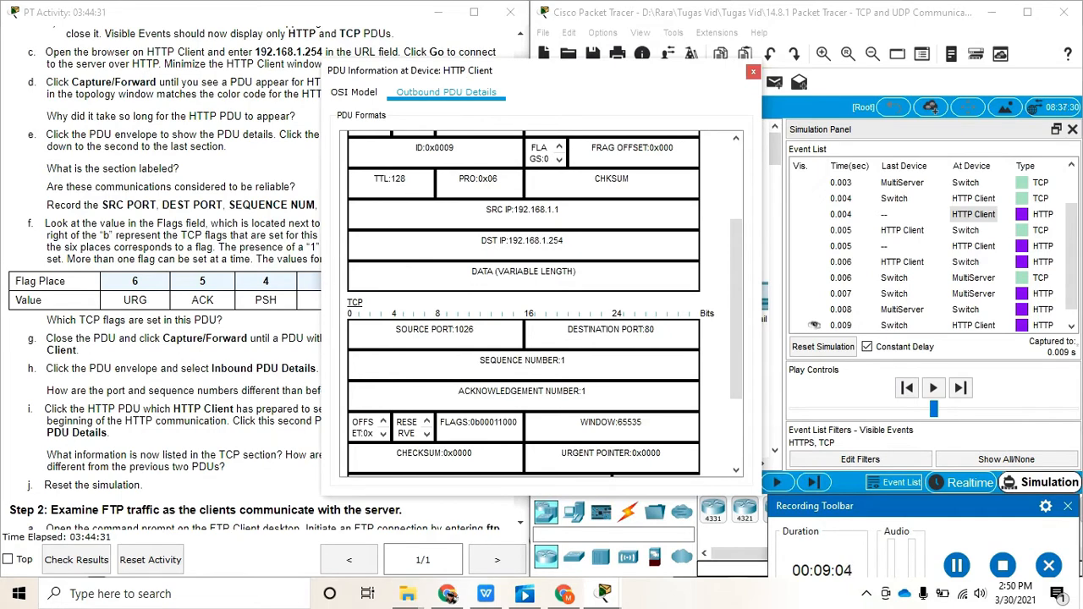
left_click_drag(541, 71, 701, 59)
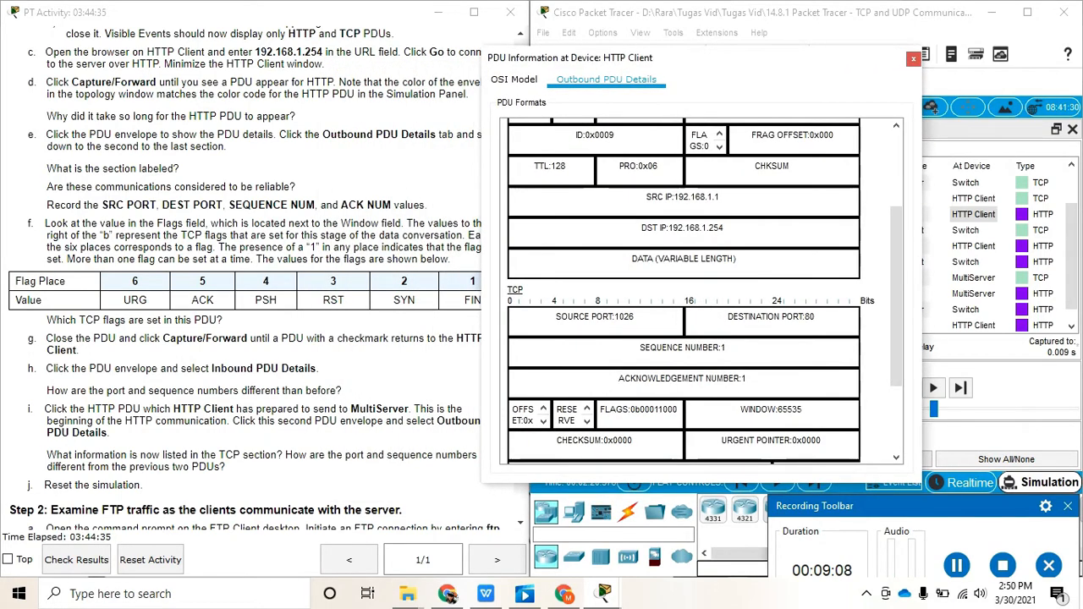
mouse_move(701, 59)
left_mouse_down()
mouse_move(758, 55)
mouse_move(709, 50)
mouse_move(719, 51)
left_mouse_up()
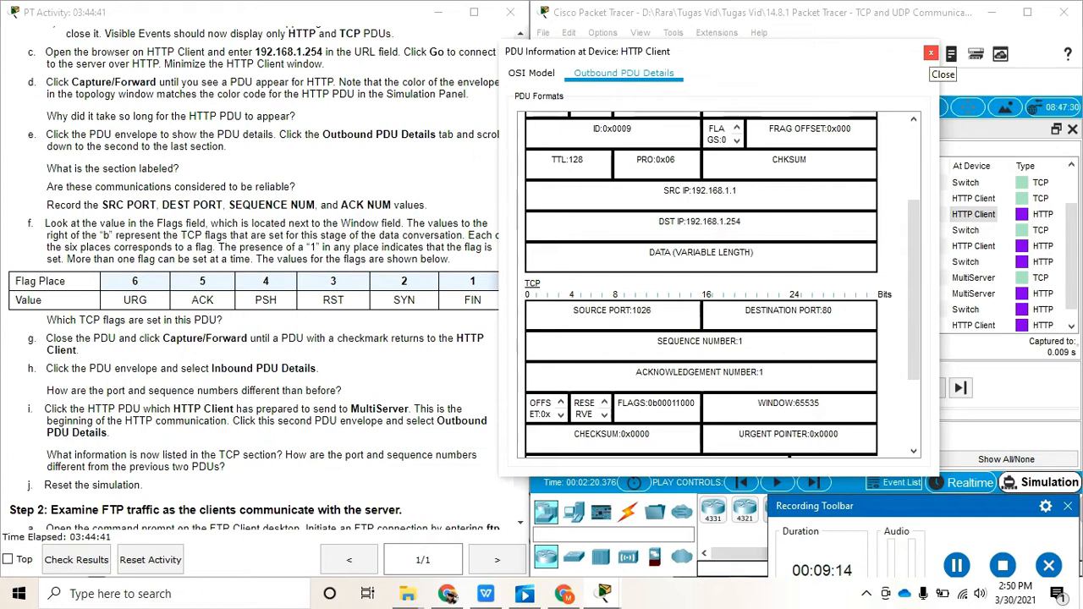
left_click(930, 53)
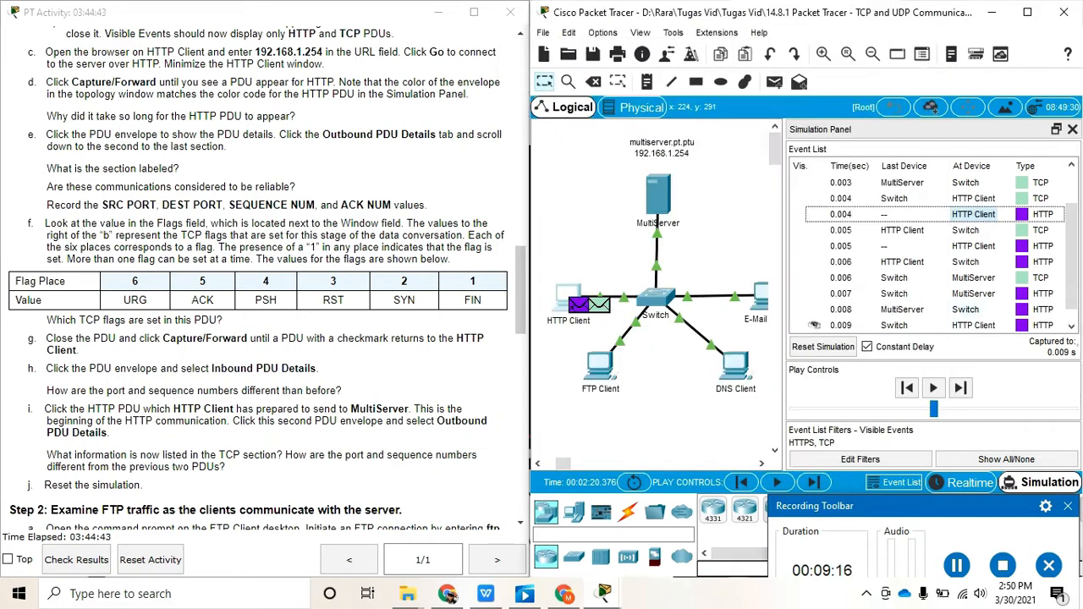
Open the HTTP event at MultiServer at 0.007 s and examine the TCP section of its outbound PDU details
left_click(972, 293)
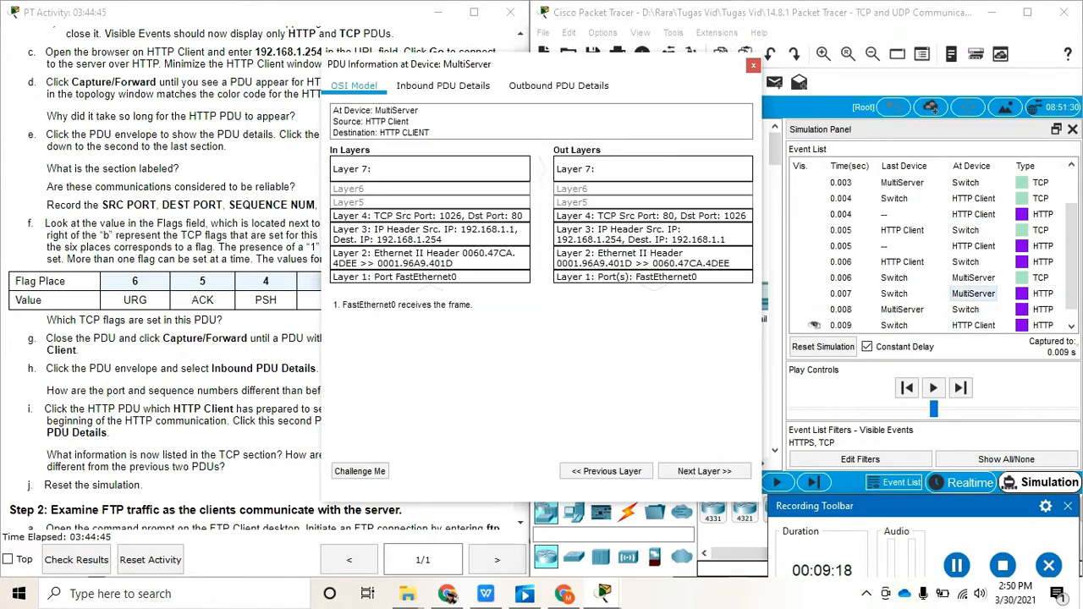
left_click(558, 86)
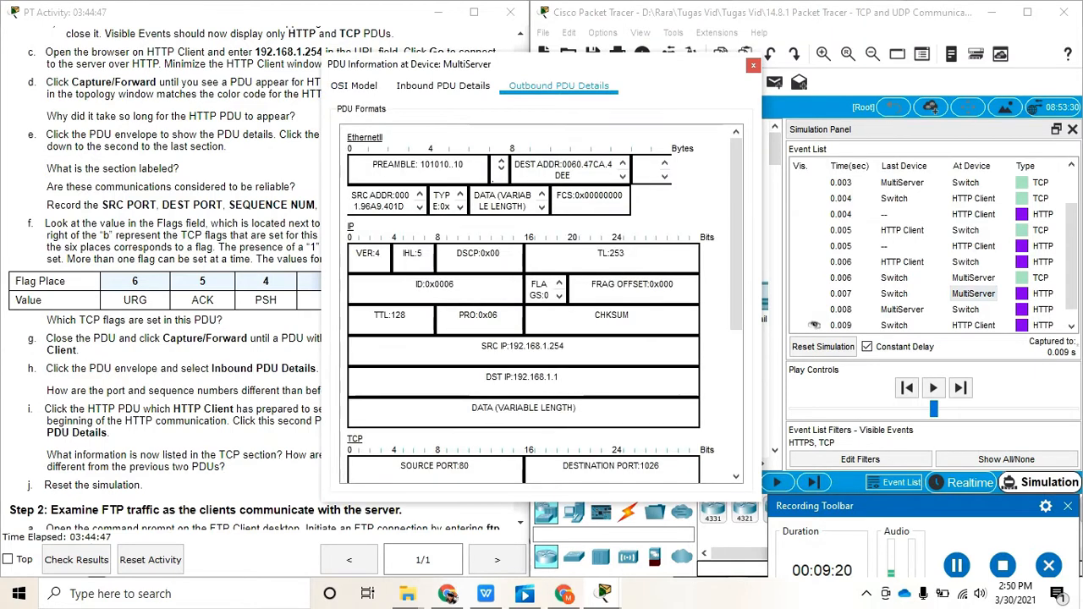
scroll(541, 304, "down", 5)
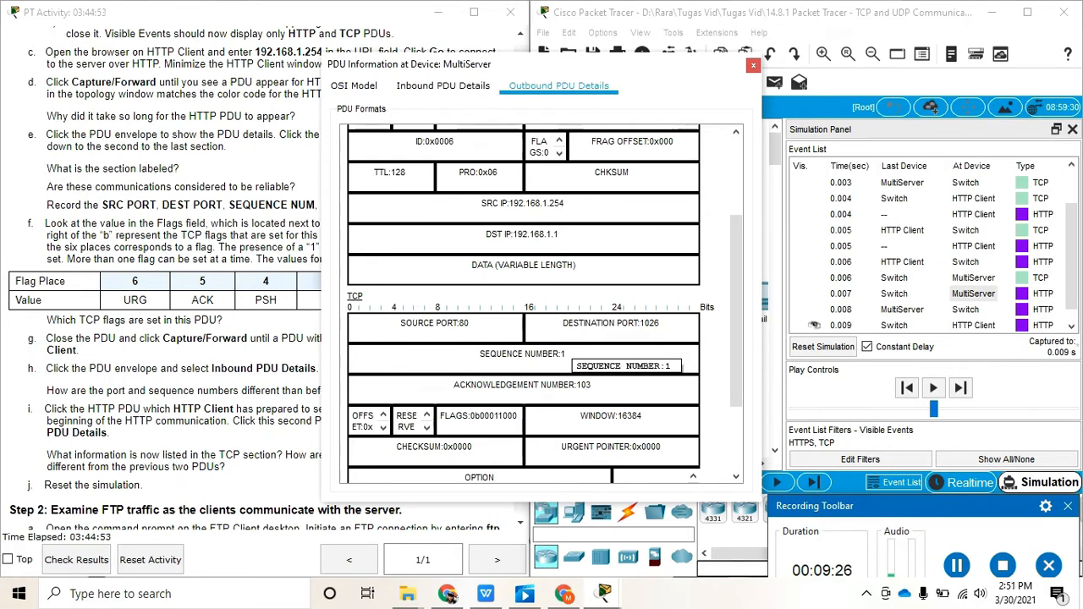
left_click_drag(541, 65, 793, 43)
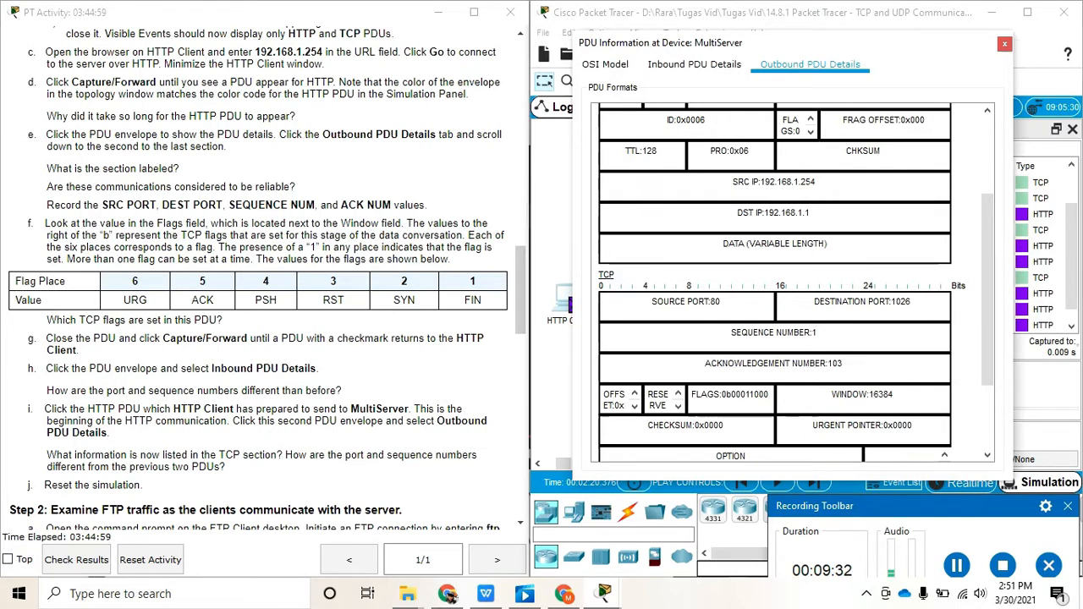
Review the ports, sequence and acknowledgement numbers and flags in MultiServer's outbound TCP section, and close the PDU information
scroll(774, 283, "down", 1)
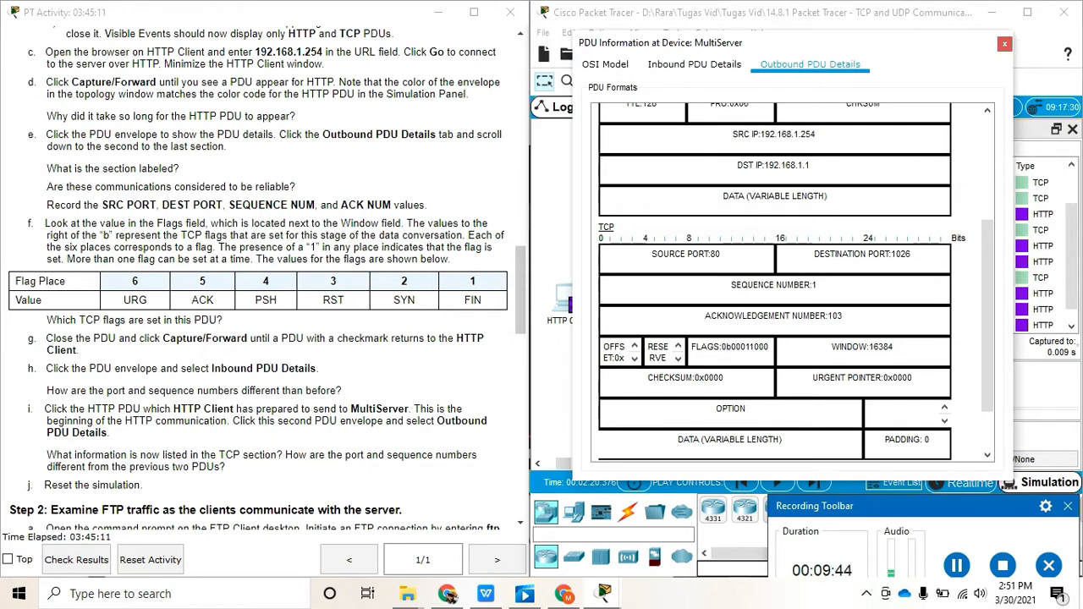
scroll(774, 279, "up", 1)
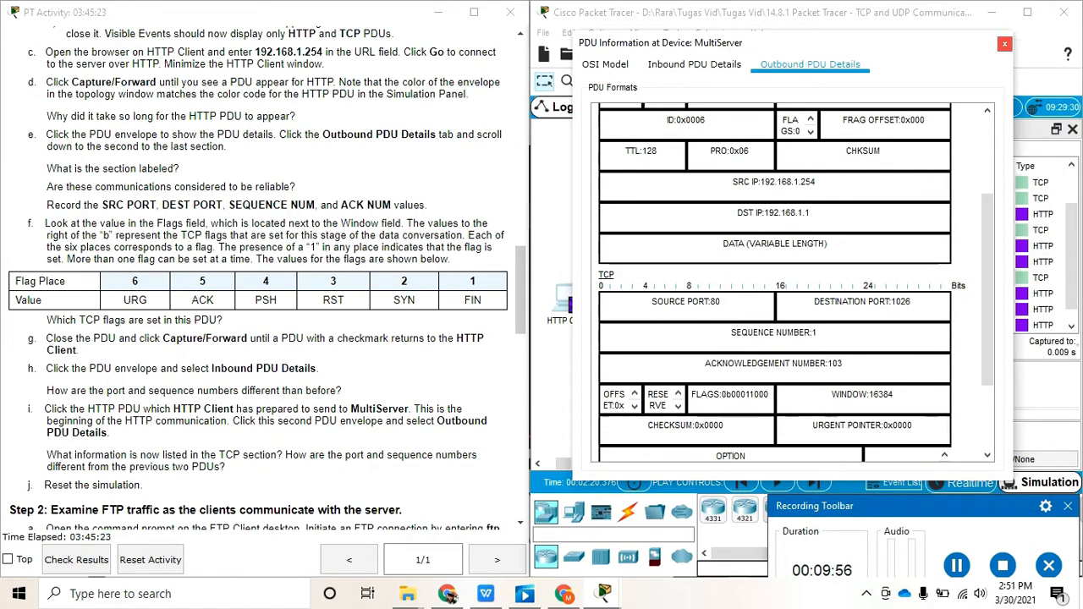
left_click(1004, 44)
Reset the simulation to clear the captured events, and read on to the Step 2 instructions on FTP traffic
scroll(262, 279, "down", 1)
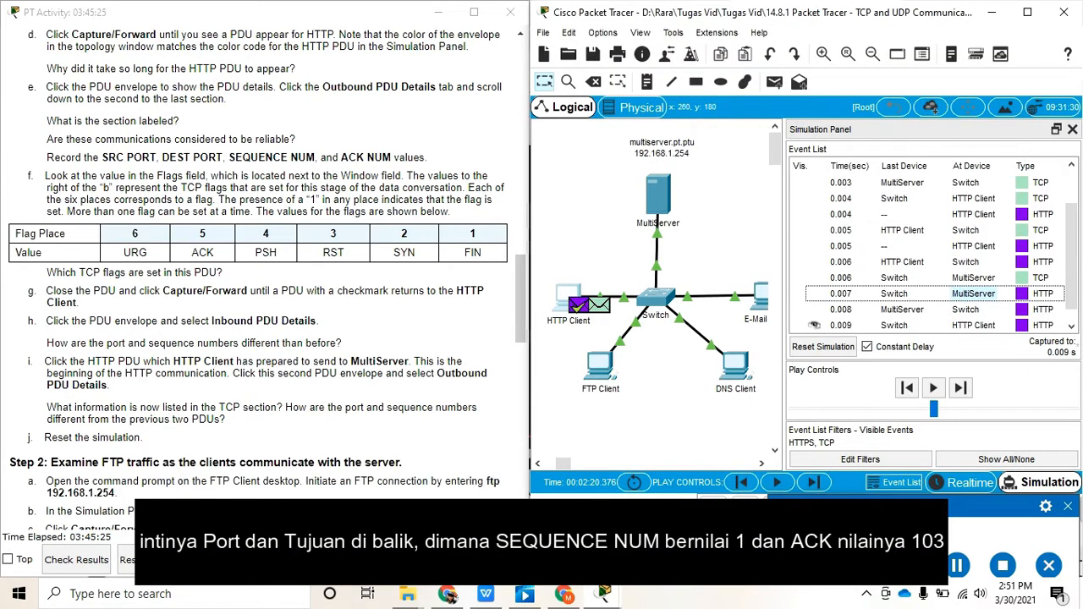
scroll(268, 279, "down", 1)
scroll(267, 279, "down", 1)
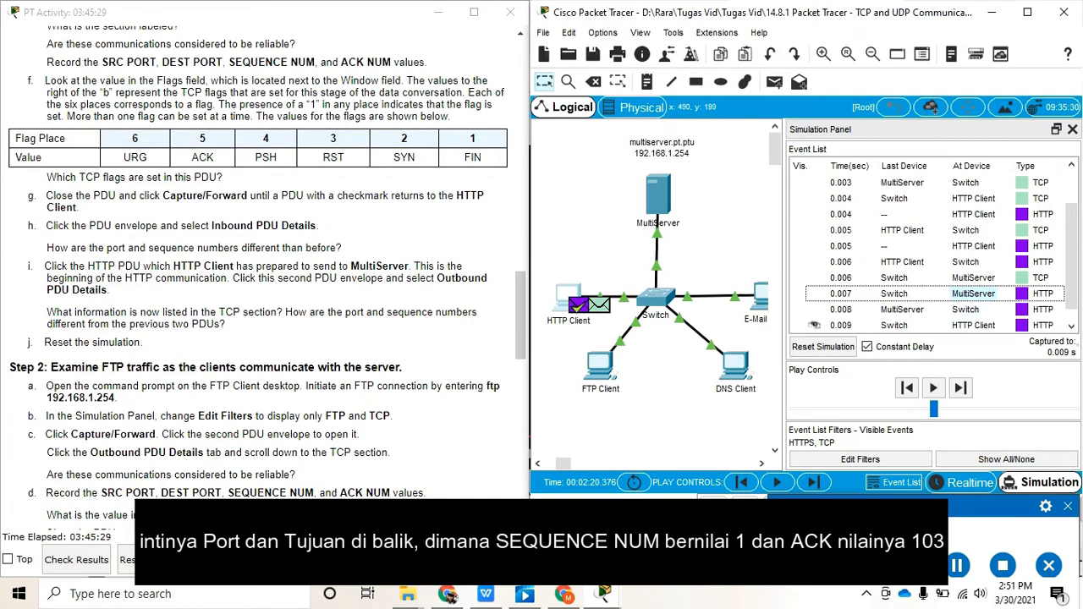
left_click(823, 346)
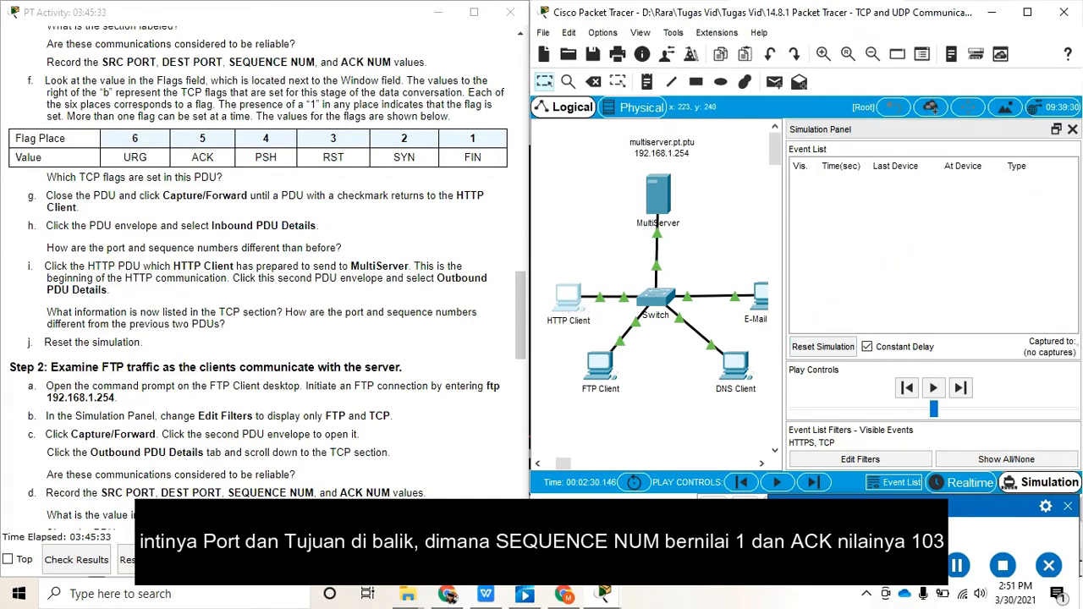
scroll(262, 271, "down", 5)
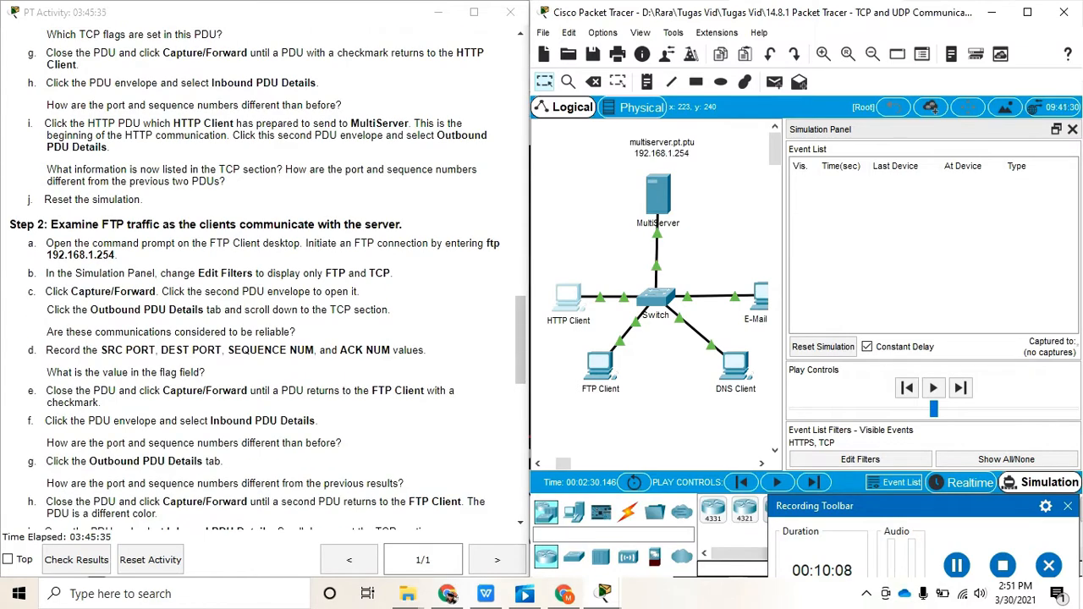